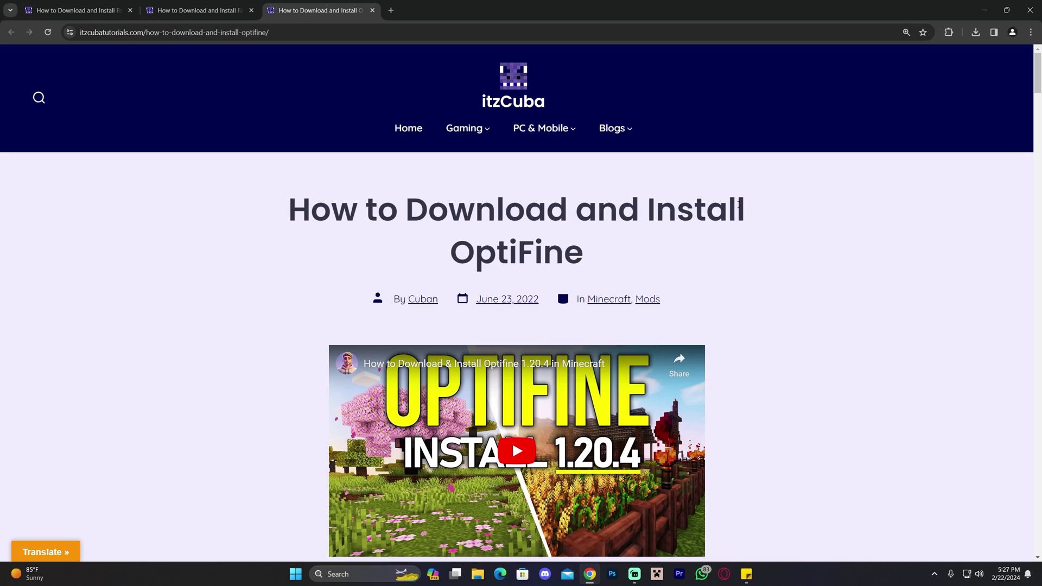
# Switch to the Fabric Mod Loader guide and follow its Step 1 'Download Fabric Loader Here' link
pyautogui.scroll(-2, 513, 441)
pyautogui.moveTo(621, 139); pyautogui.dragTo(460, 140)
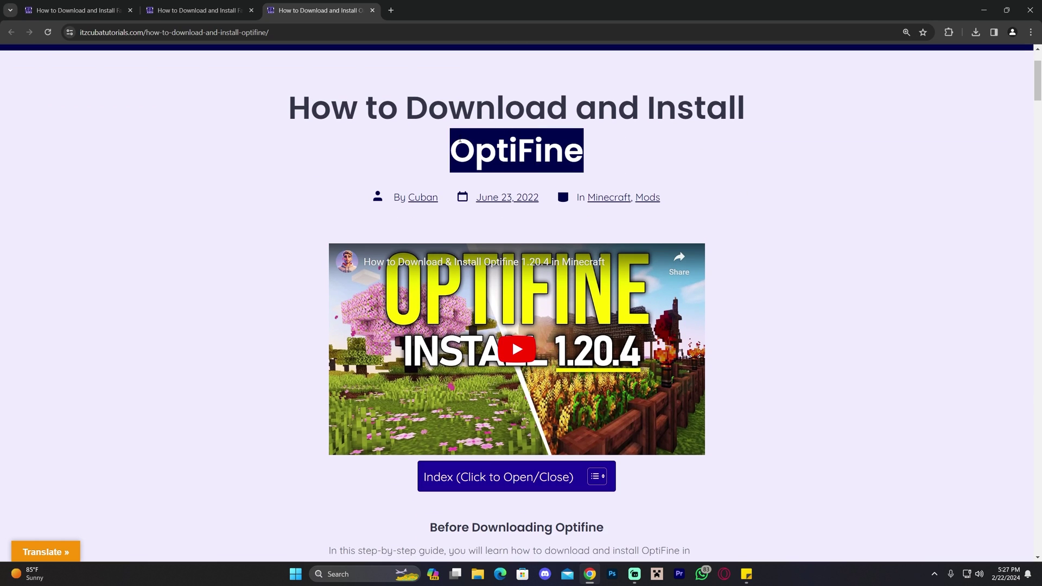
pyautogui.click(603, 149)
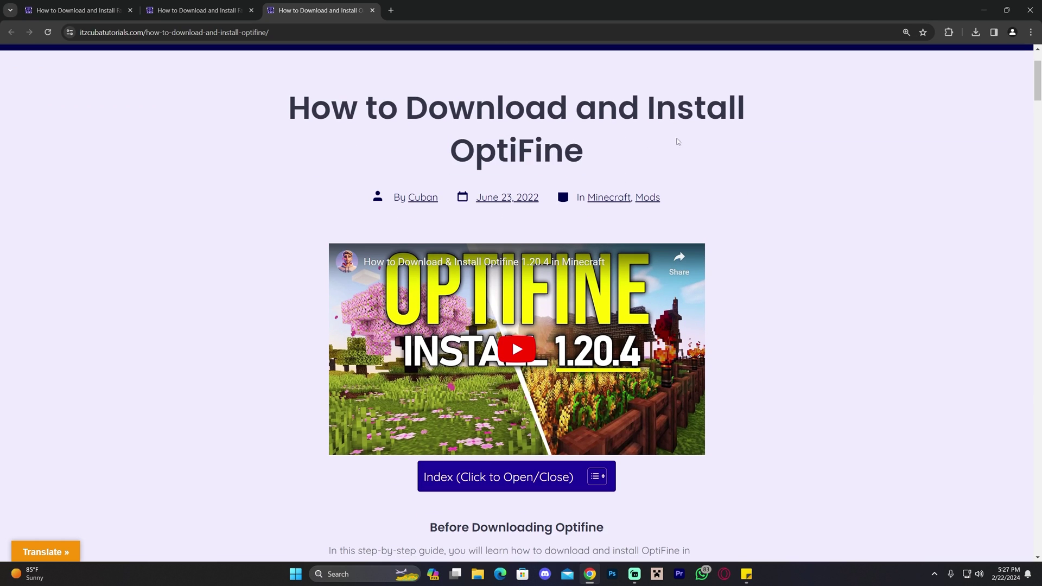
pyautogui.hotkey('ctrl', '1')
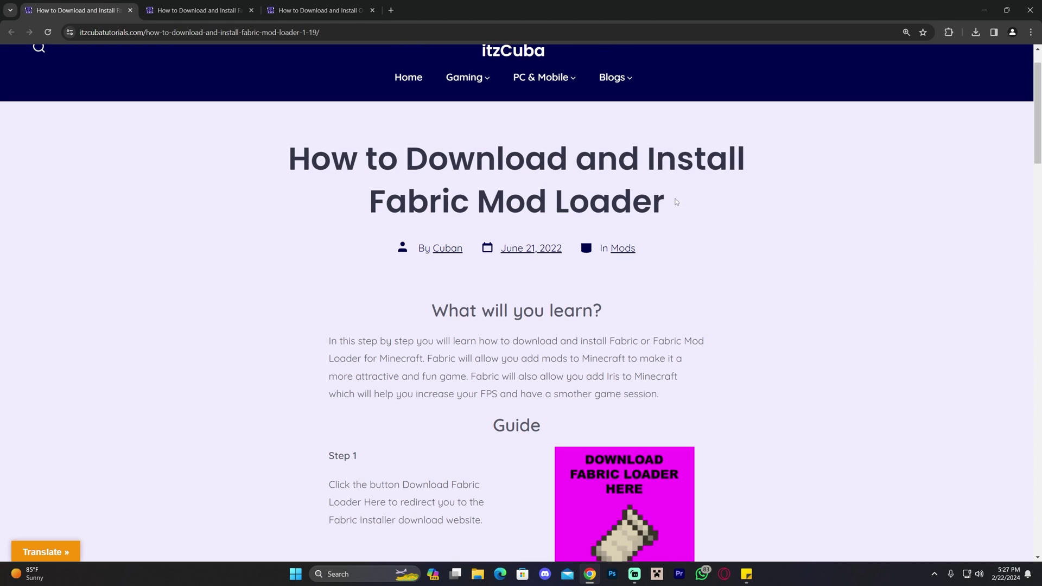
pyautogui.moveTo(676, 202); pyautogui.dragTo(408, 202)
pyautogui.click(541, 185)
pyautogui.moveTo(405, 158); pyautogui.dragTo(521, 202)
pyautogui.click(636, 191)
pyautogui.scroll(-5, 650, 187)
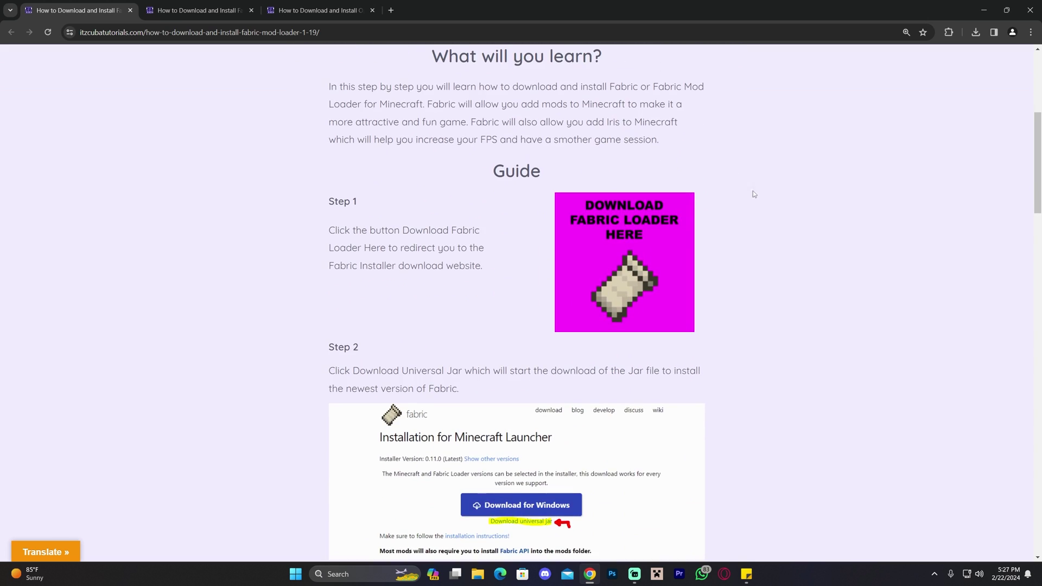
pyautogui.click(639, 226)
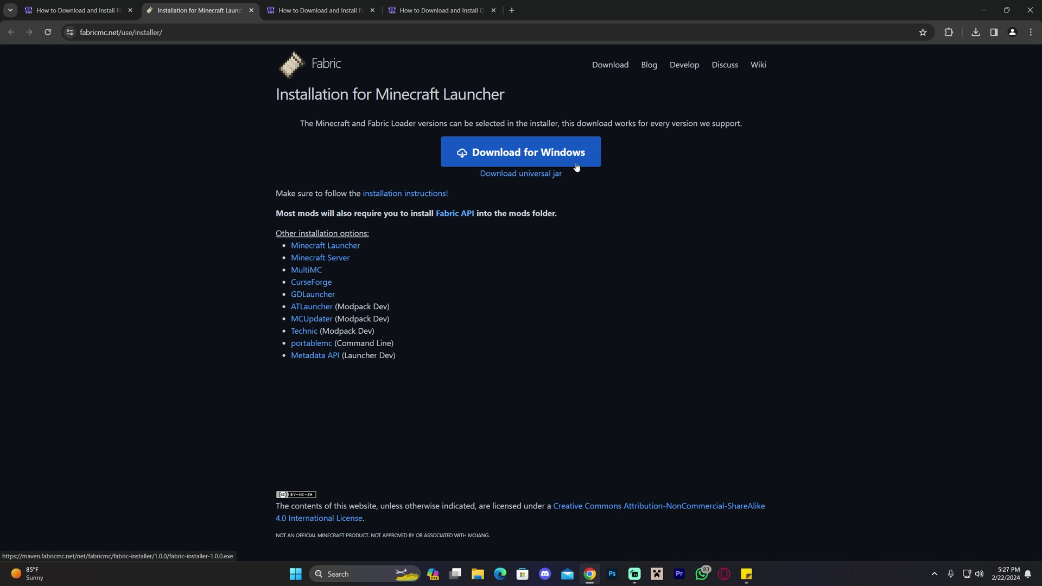
# Download the universal Fabric installer jar and drag it from the downloads list onto the desktop
pyautogui.click(548, 175)
pyautogui.moveTo(521, 8); pyautogui.dragTo(565, 122)
pyautogui.click(582, 137)
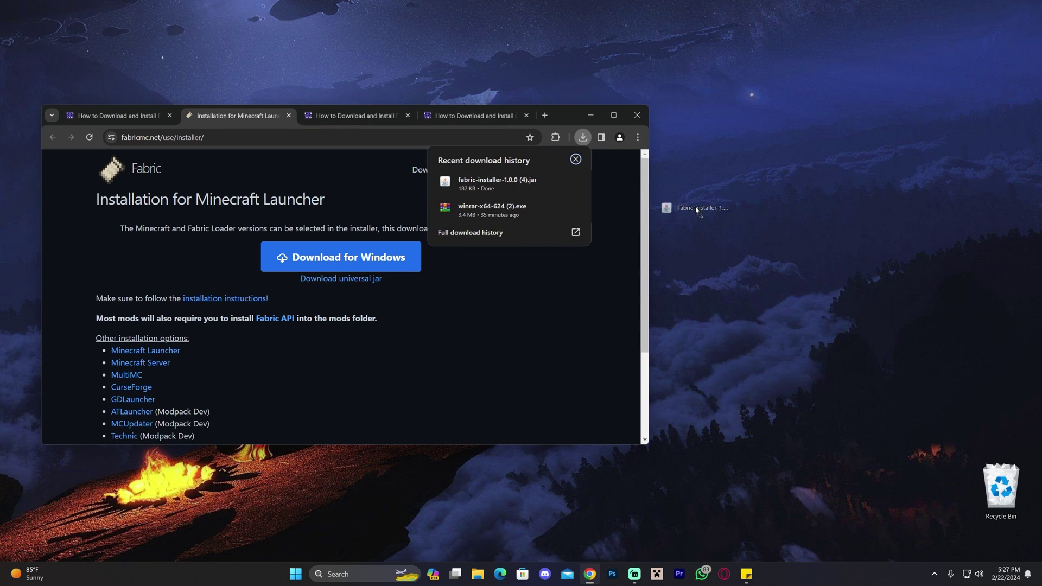
pyautogui.moveTo(849, 128); pyautogui.dragTo(792, 287)
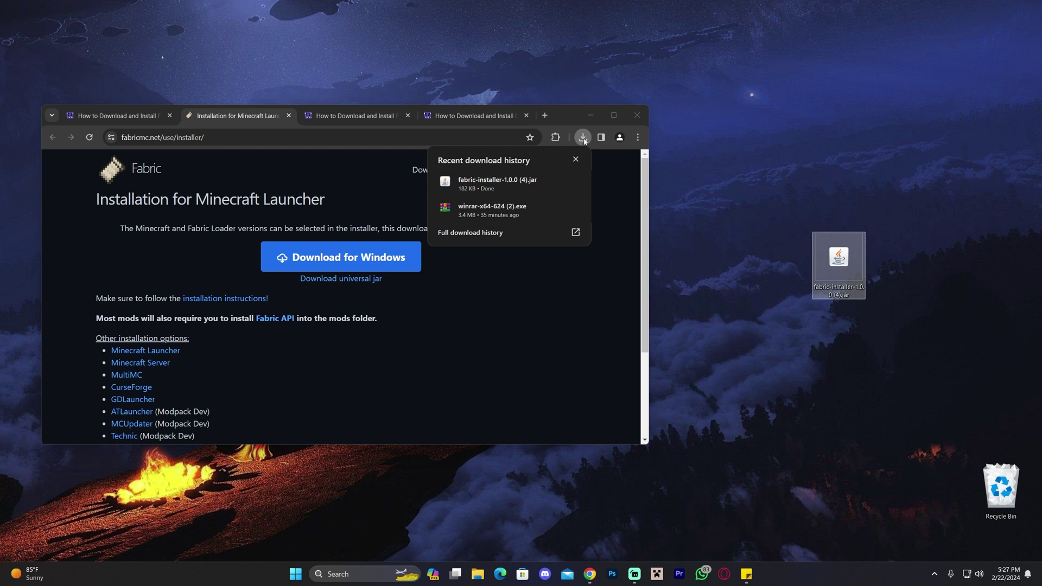
pyautogui.click(614, 115)
pyautogui.click(114, 12)
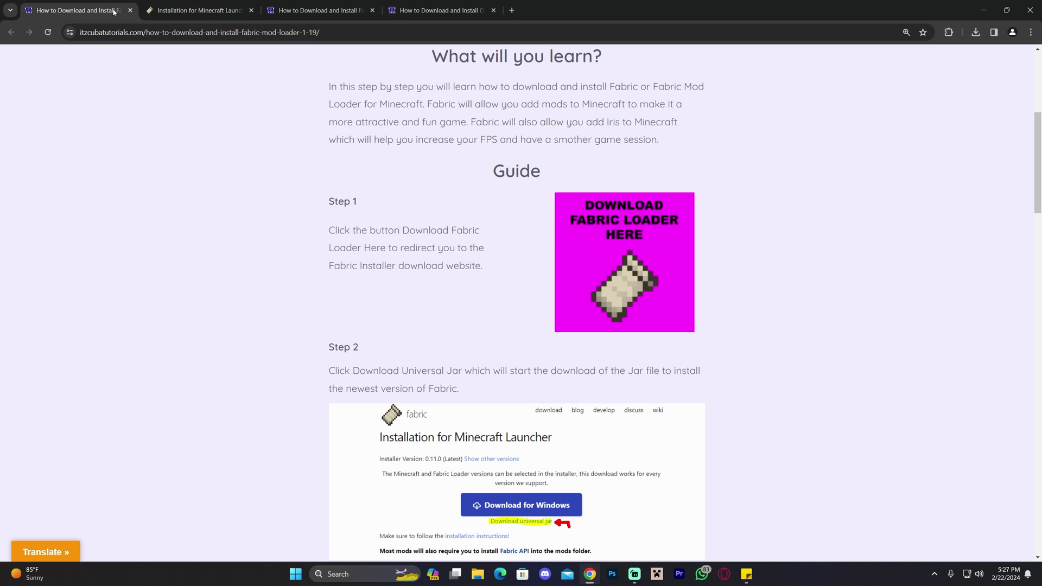
# Close the Fabric Mod Loader guide and Fabric installer tabs, leaving the Fabric API guide
pyautogui.click(130, 11)
pyautogui.click(130, 10)
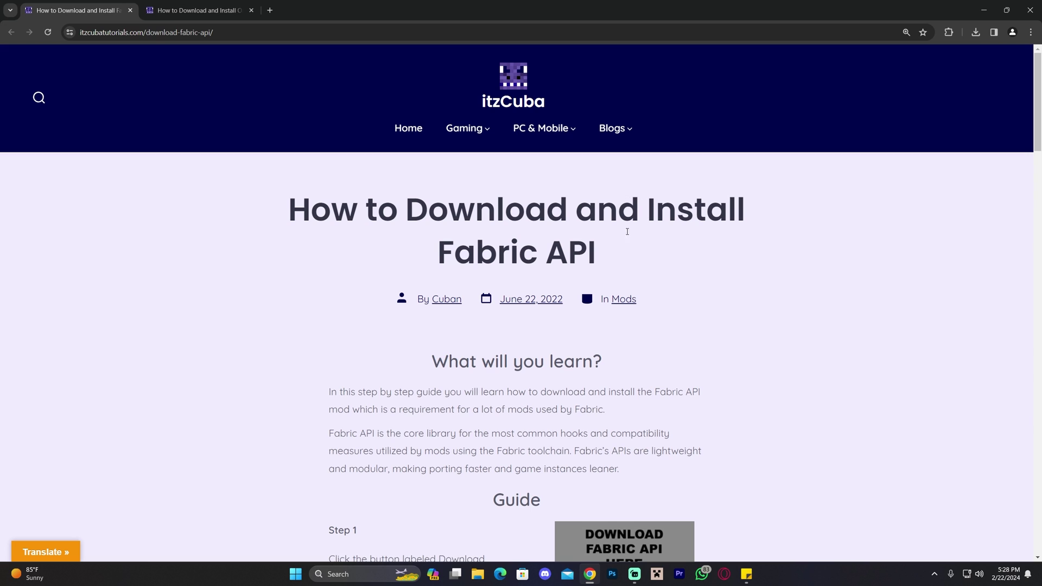
pyautogui.moveTo(614, 241); pyautogui.dragTo(447, 245)
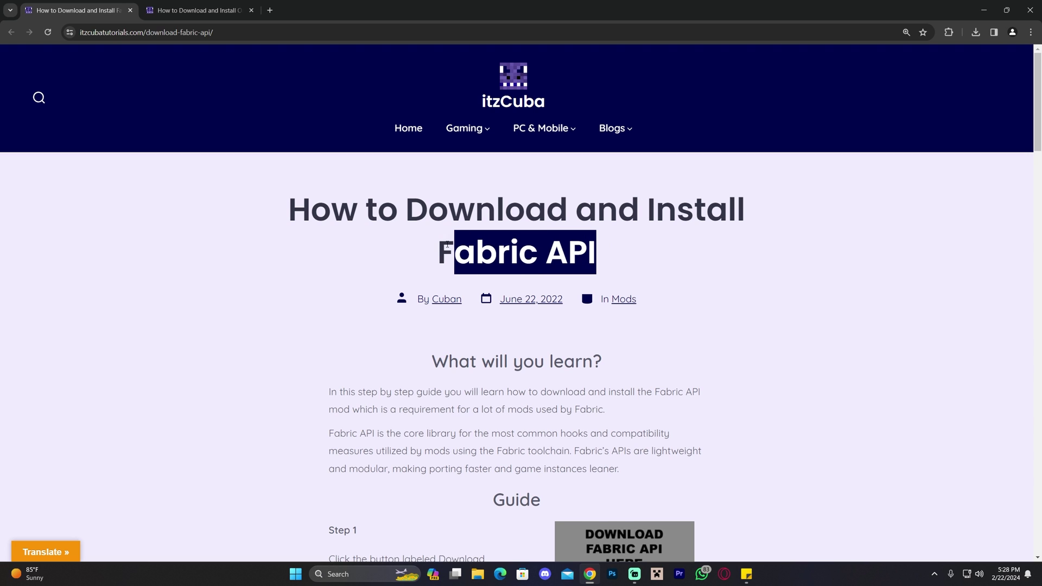
pyautogui.click(636, 245)
# Scroll the Fabric API guide down to its Step 1 download link
pyautogui.scroll(-6, 759, 248)
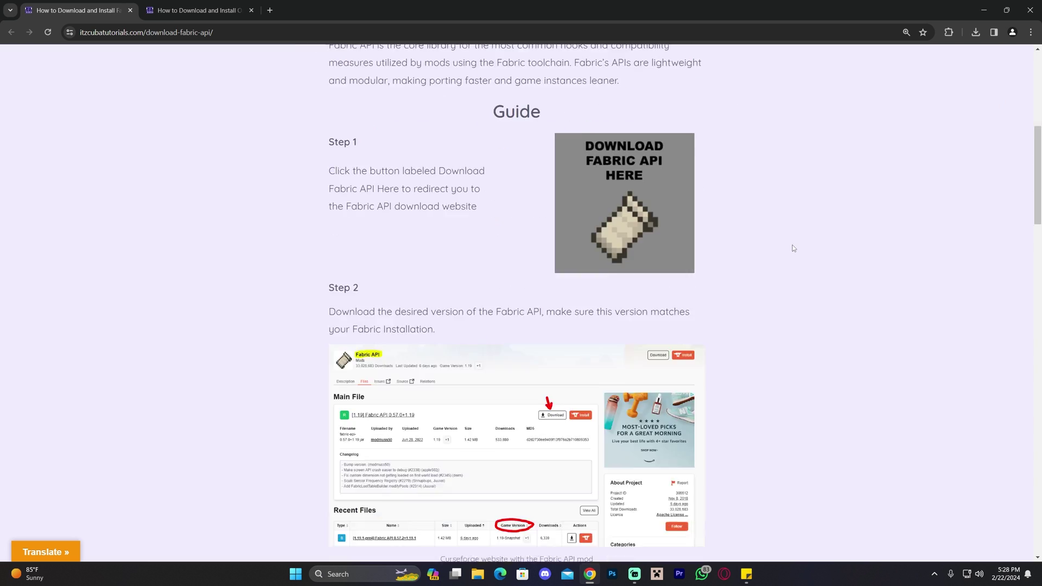
pyautogui.scroll(4, 787, 246)
pyautogui.scroll(3, 739, 244)
pyautogui.scroll(-6, 738, 236)
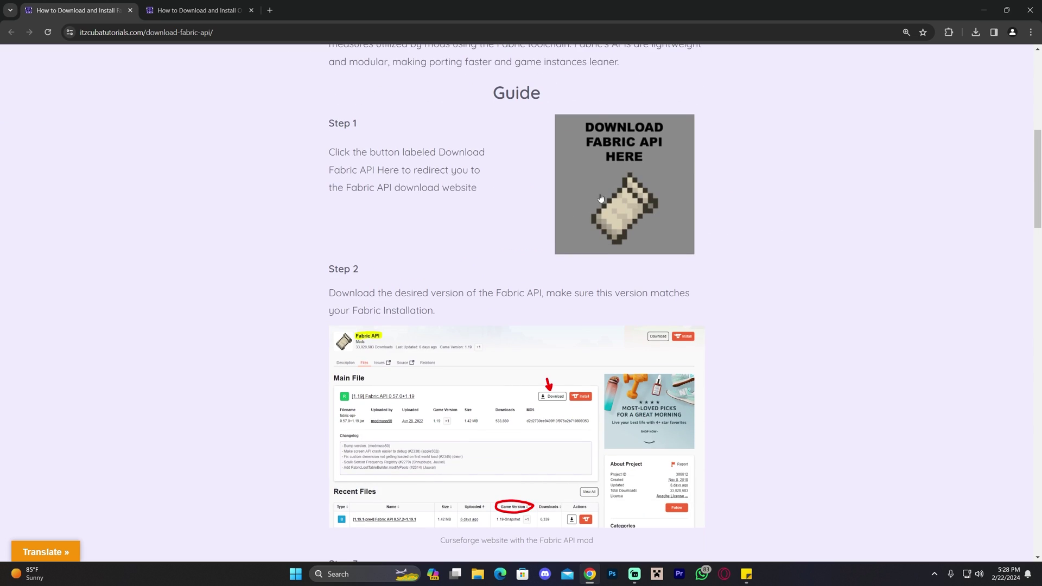
pyautogui.scroll(8, 717, 217)
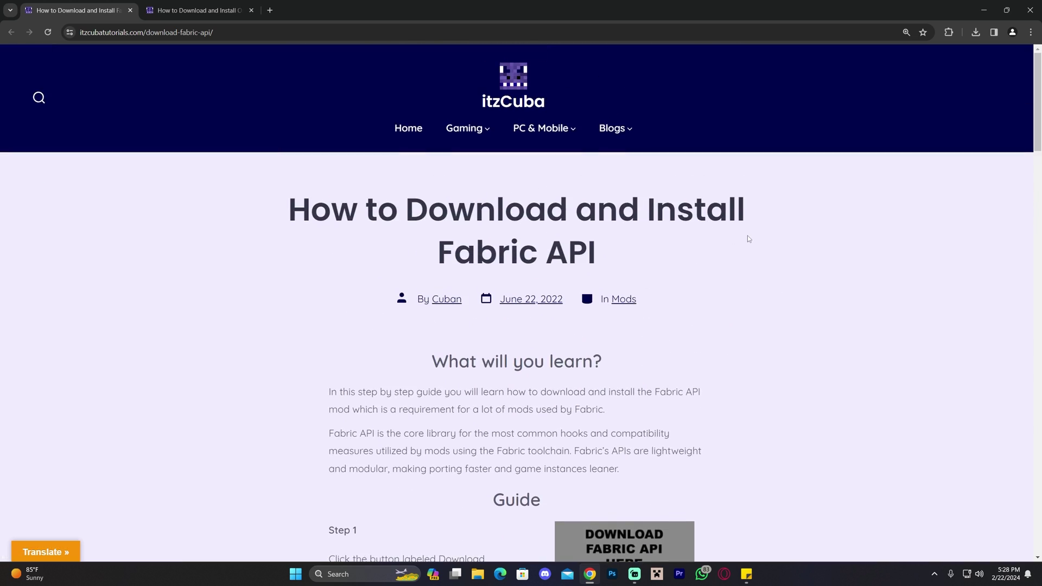
pyautogui.scroll(-3, 748, 236)
pyautogui.scroll(2, 746, 216)
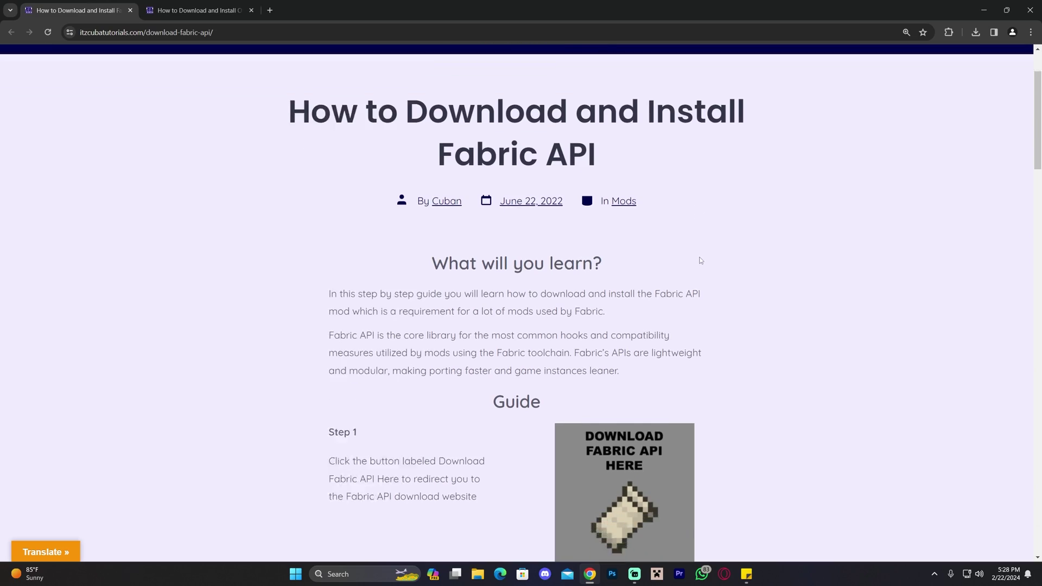
pyautogui.scroll(-2, 698, 263)
# Open the CurseForge Fabric API files page and filter it to game version 1.20.4
pyautogui.click(644, 350)
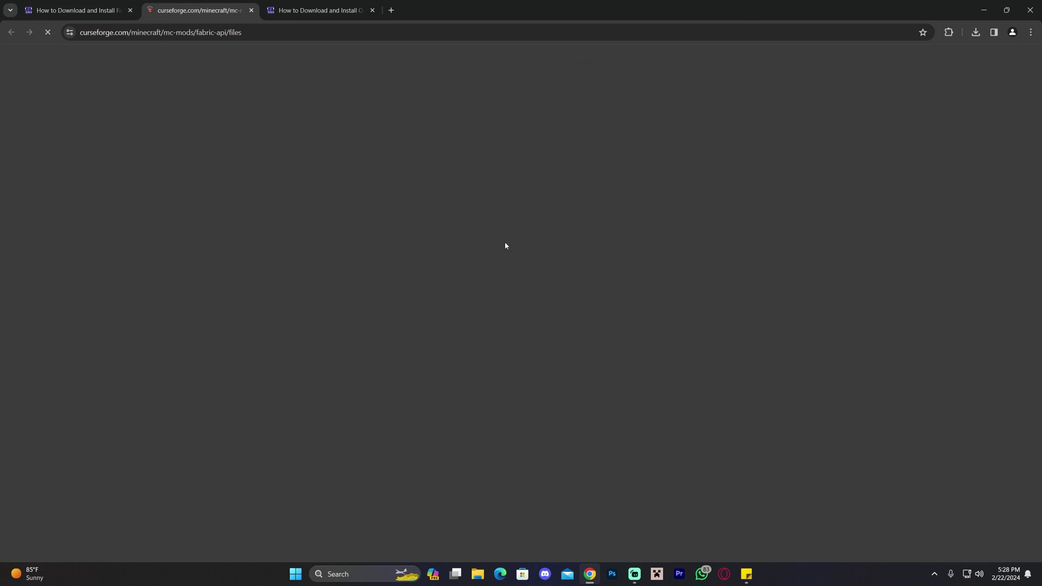
pyautogui.scroll(-3, 491, 187)
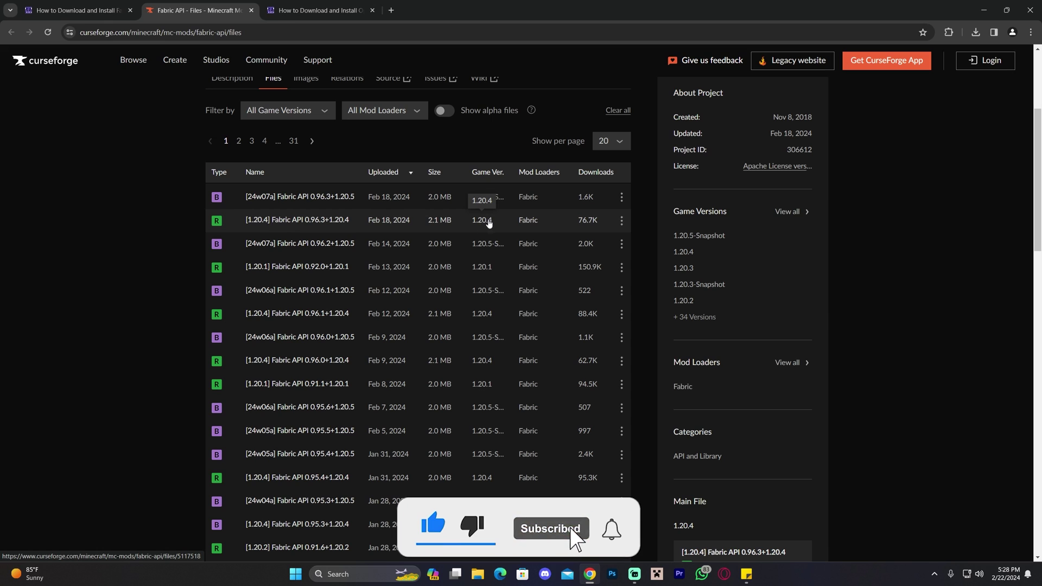
pyautogui.scroll(-3, 499, 239)
pyautogui.scroll(4, 500, 253)
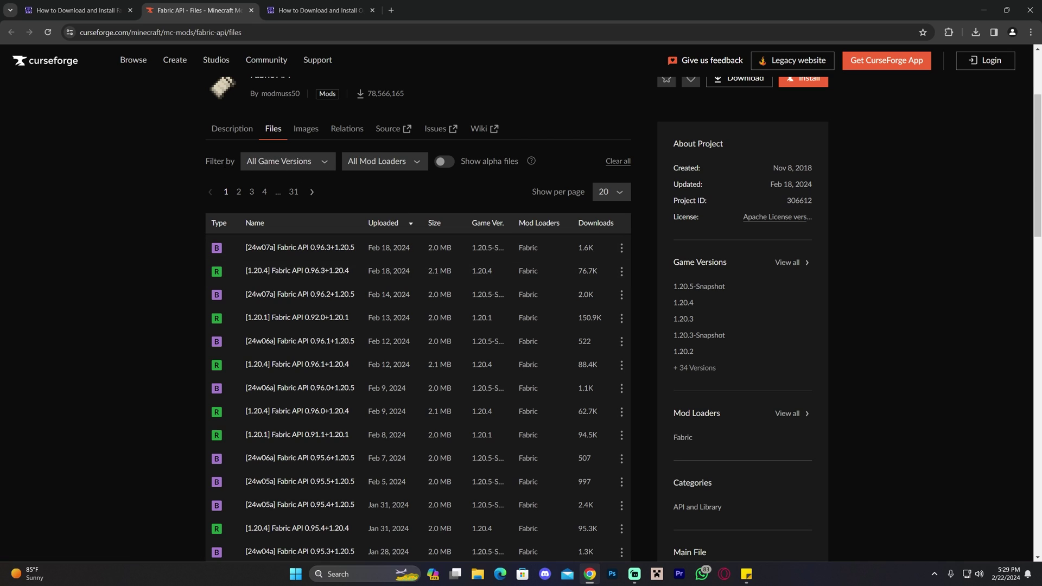
pyautogui.click(274, 162)
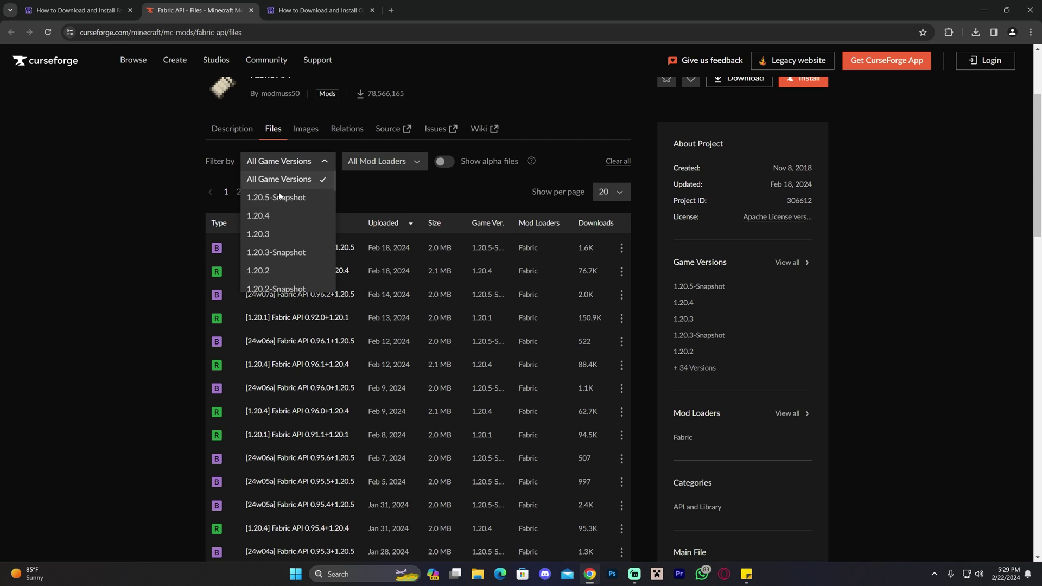
pyautogui.click(263, 216)
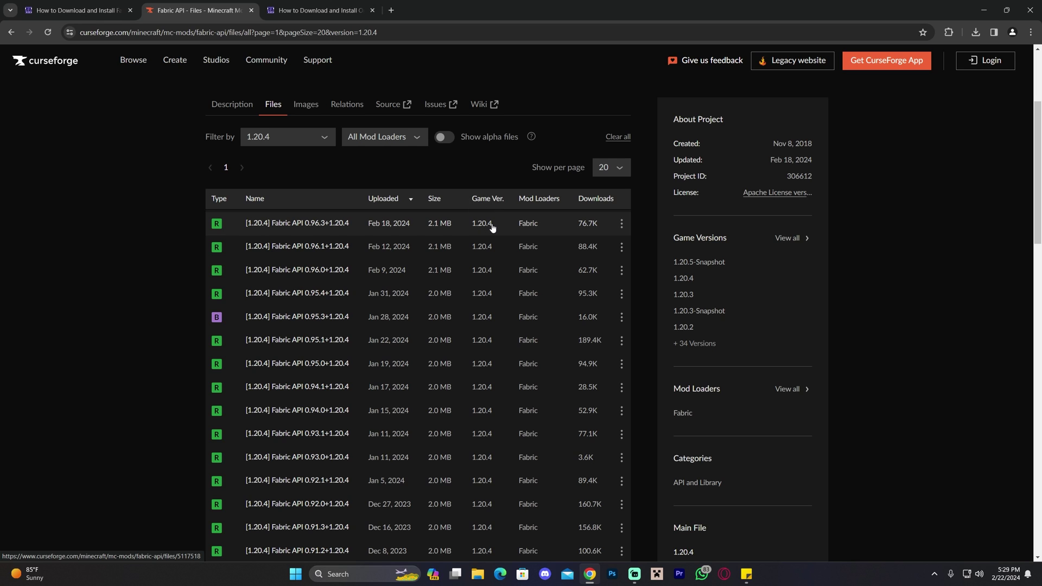
# Download the Fabric API 0.96.3 jar and drag it from the downloads list onto the desktop
pyautogui.click(622, 227)
pyautogui.click(650, 270)
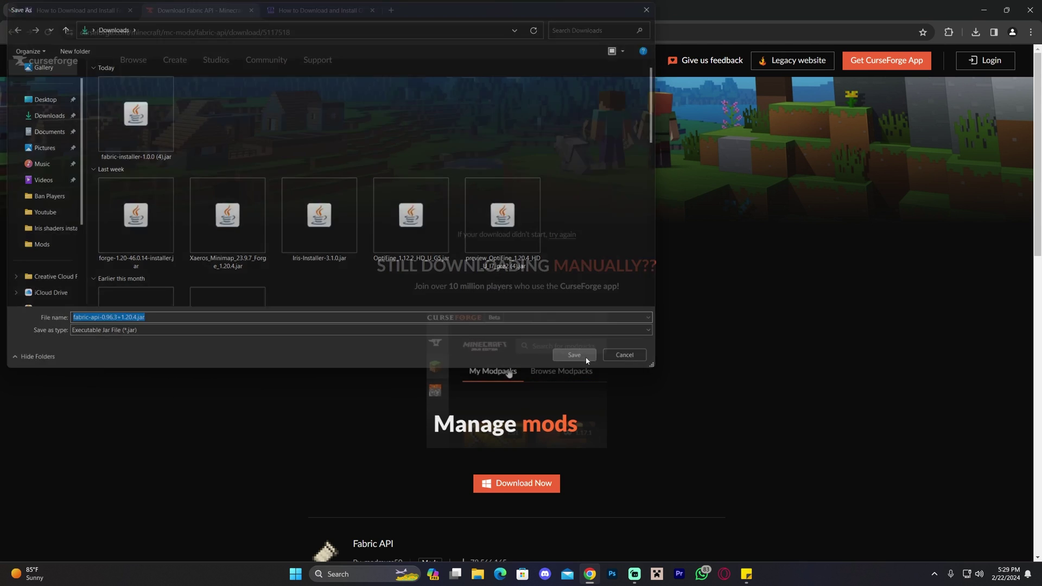
pyautogui.click(574, 354)
pyautogui.moveTo(487, 10); pyautogui.dragTo(361, 105)
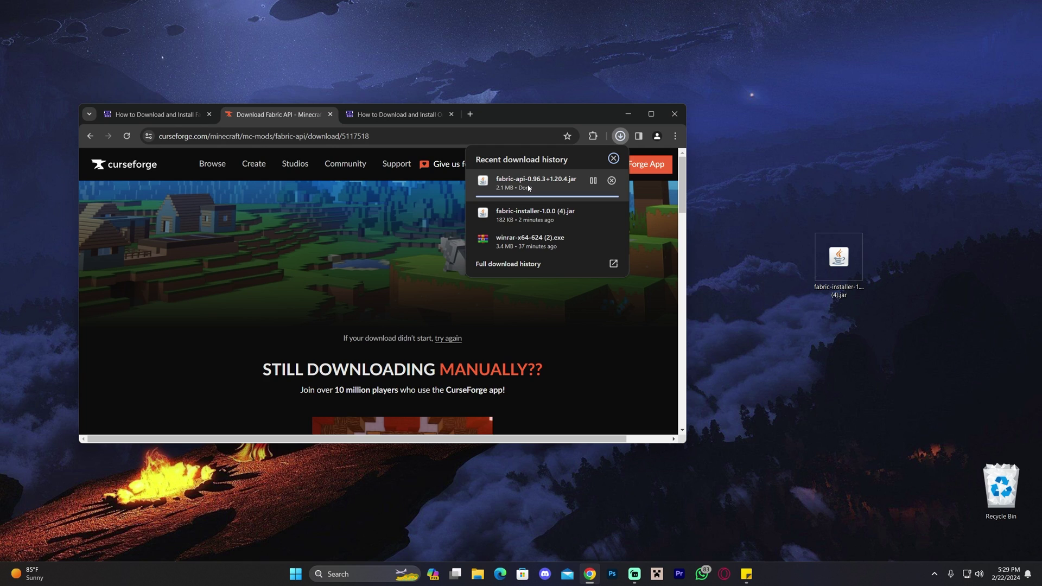
pyautogui.click(838, 261)
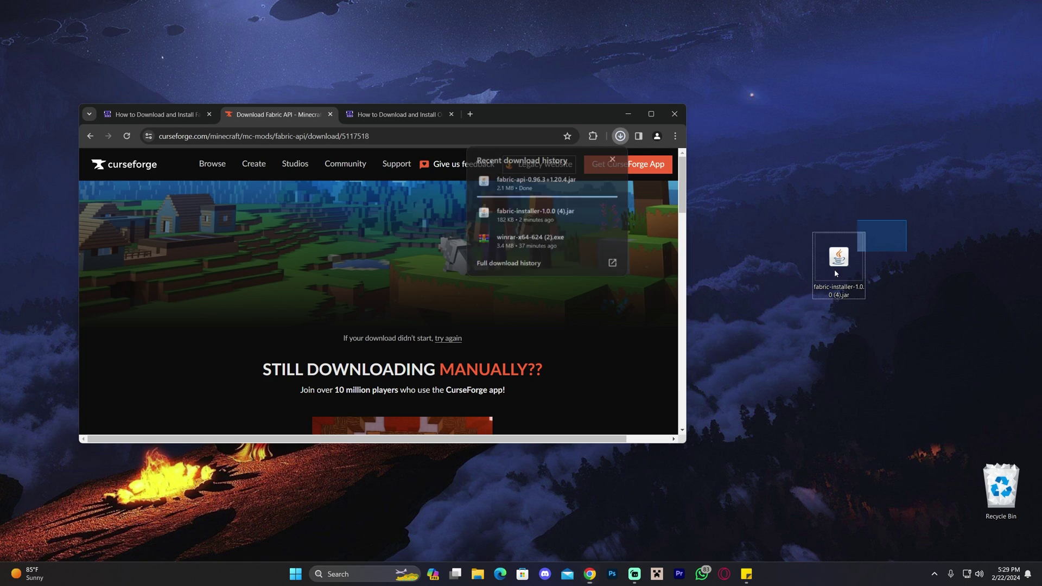
pyautogui.click(620, 135)
pyautogui.moveTo(597, 184); pyautogui.dragTo(882, 250)
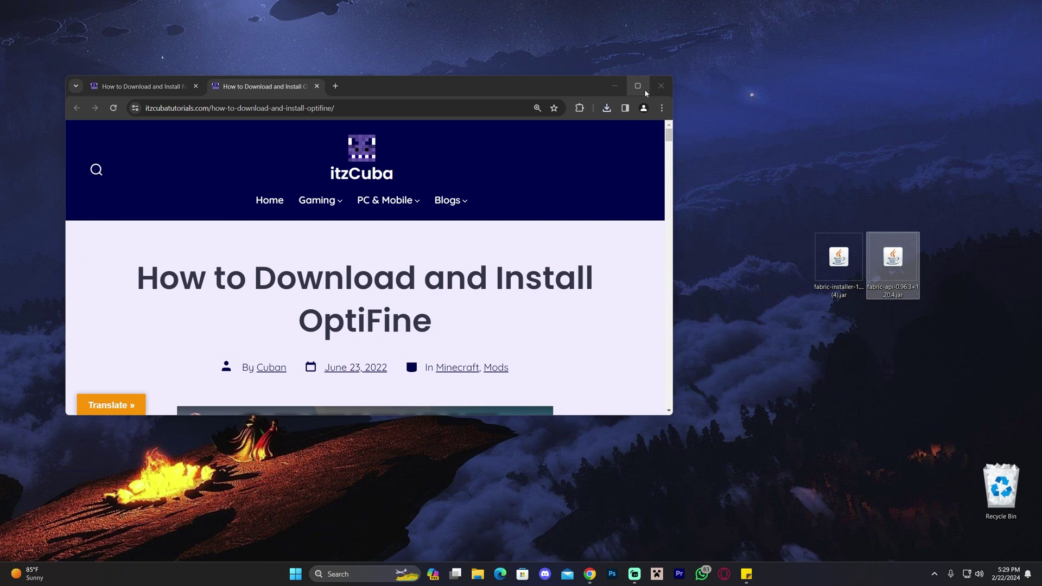
pyautogui.click(637, 86)
pyautogui.moveTo(585, 253); pyautogui.dragTo(330, 206)
# Scroll the OptiFine guide to Step 1 and follow its 'Download OptiFine Here' link
pyautogui.click(578, 196)
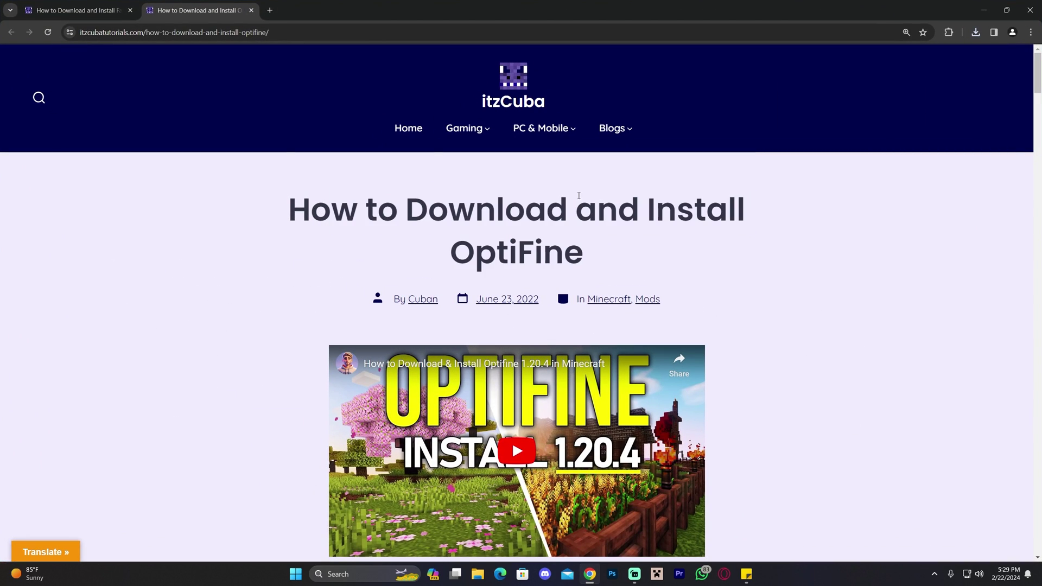
pyautogui.moveTo(680, 254); pyautogui.dragTo(312, 207)
pyautogui.click(727, 243)
pyautogui.scroll(-7, 738, 237)
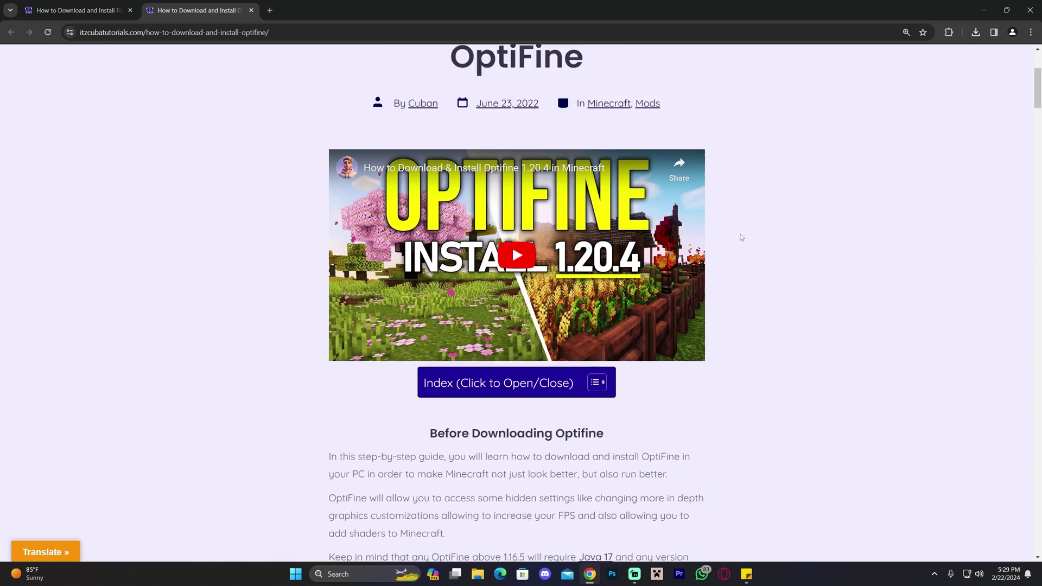
pyautogui.scroll(-10, 738, 237)
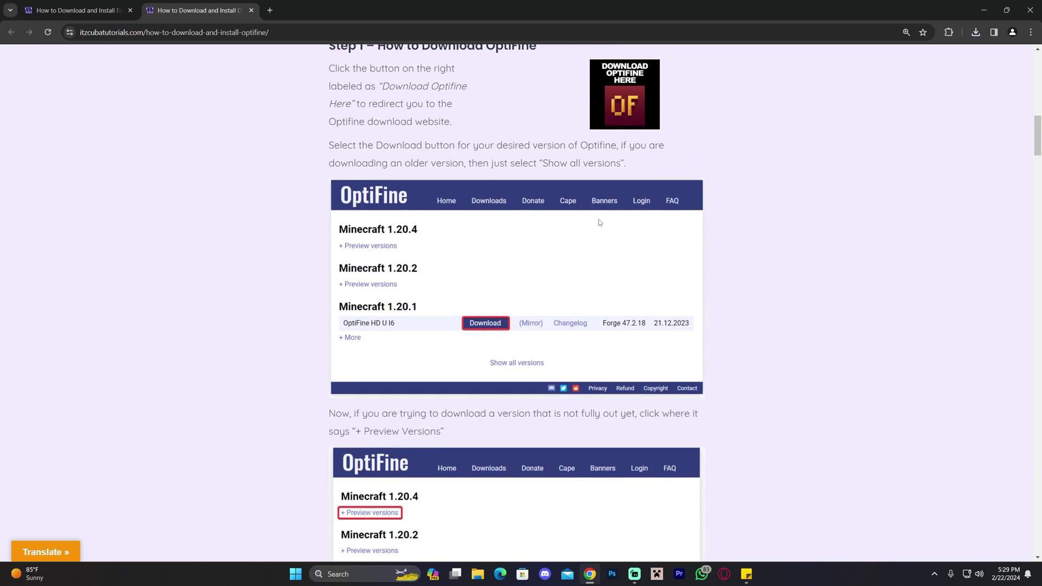
pyautogui.scroll(8, 729, 241)
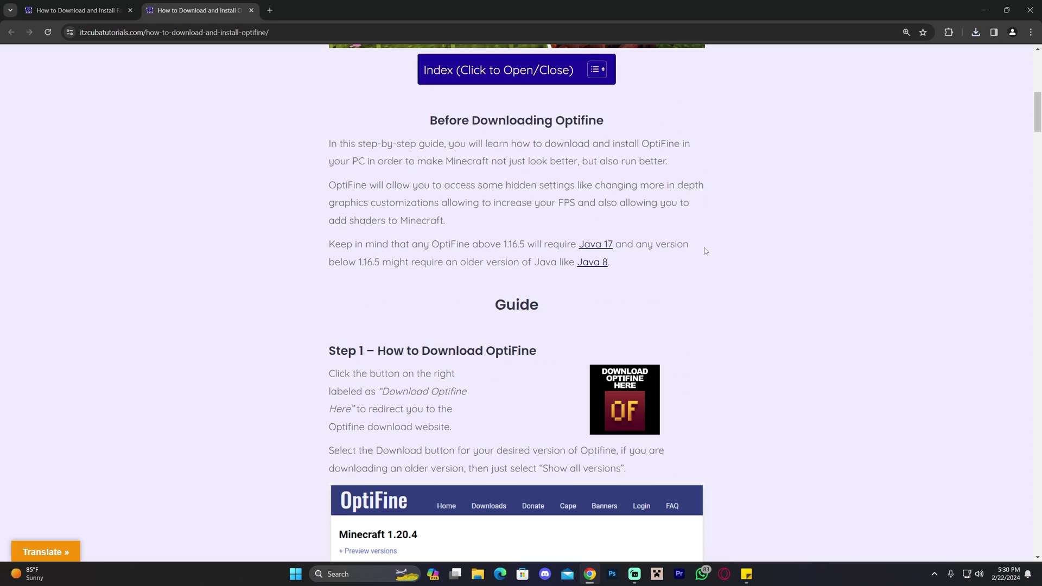
pyautogui.scroll(4, 716, 251)
pyautogui.scroll(-3, 724, 266)
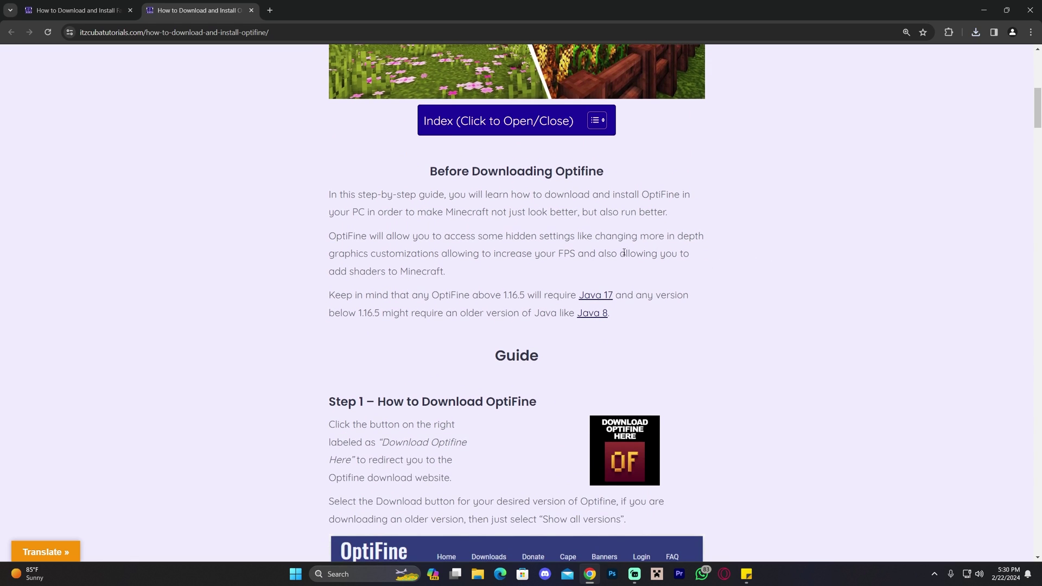
pyautogui.scroll(-2, 662, 250)
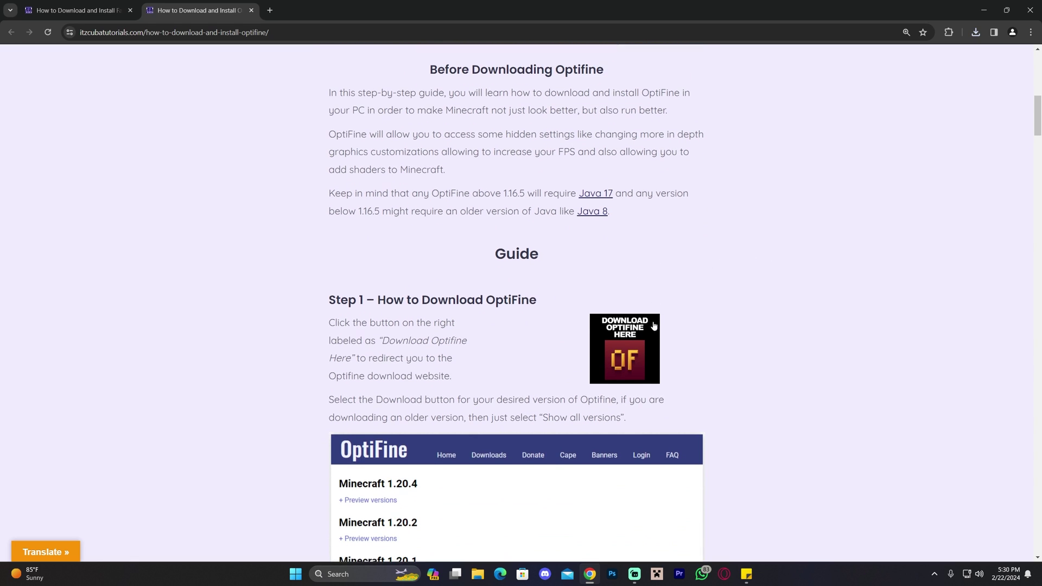
pyautogui.scroll(2, 579, 226)
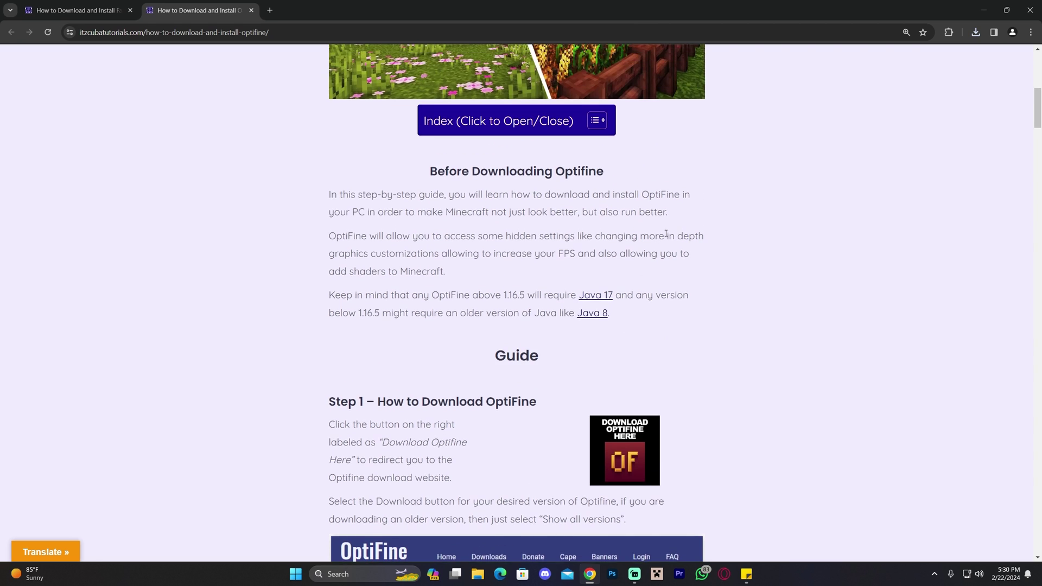
pyautogui.scroll(-1, 650, 233)
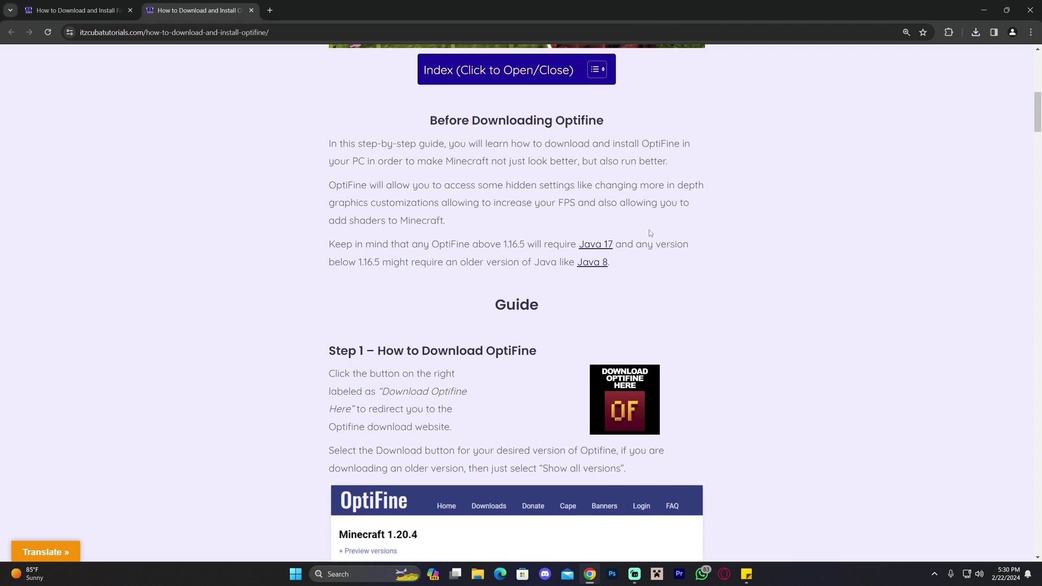
pyautogui.click(637, 389)
pyautogui.moveTo(423, 111); pyautogui.dragTo(376, 106)
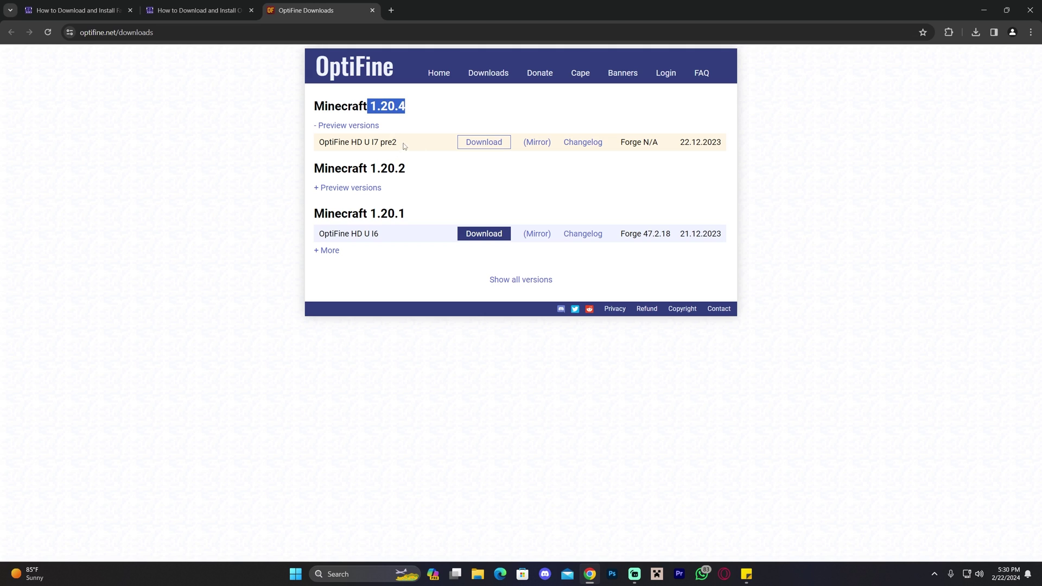
# Expand the 1.20.4 preview versions and open the Mirror page for HD U I7 pre2
pyautogui.click(343, 128)
pyautogui.click(466, 120)
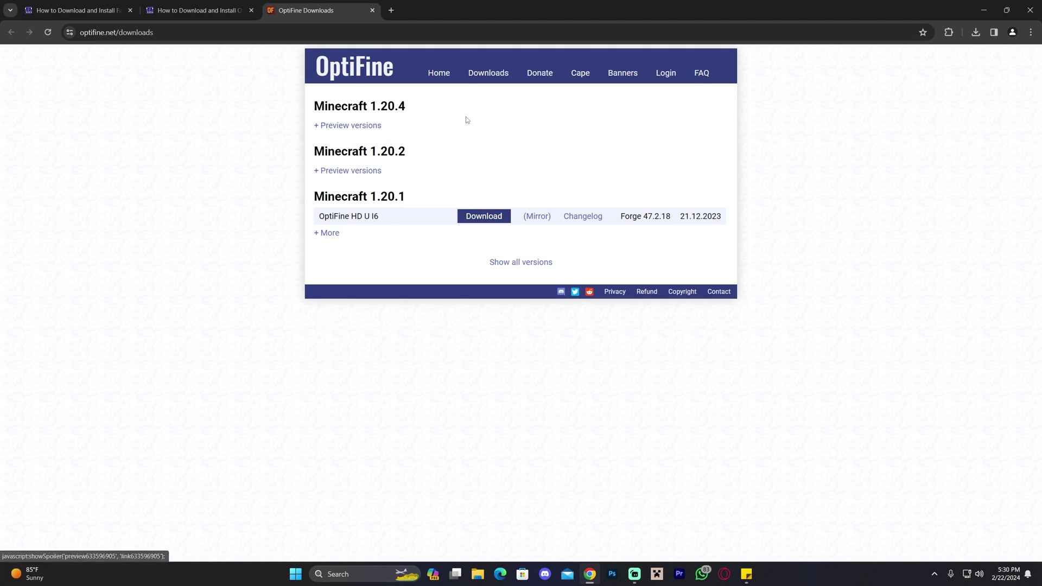
pyautogui.moveTo(422, 113); pyautogui.dragTo(362, 106)
pyautogui.click(416, 108)
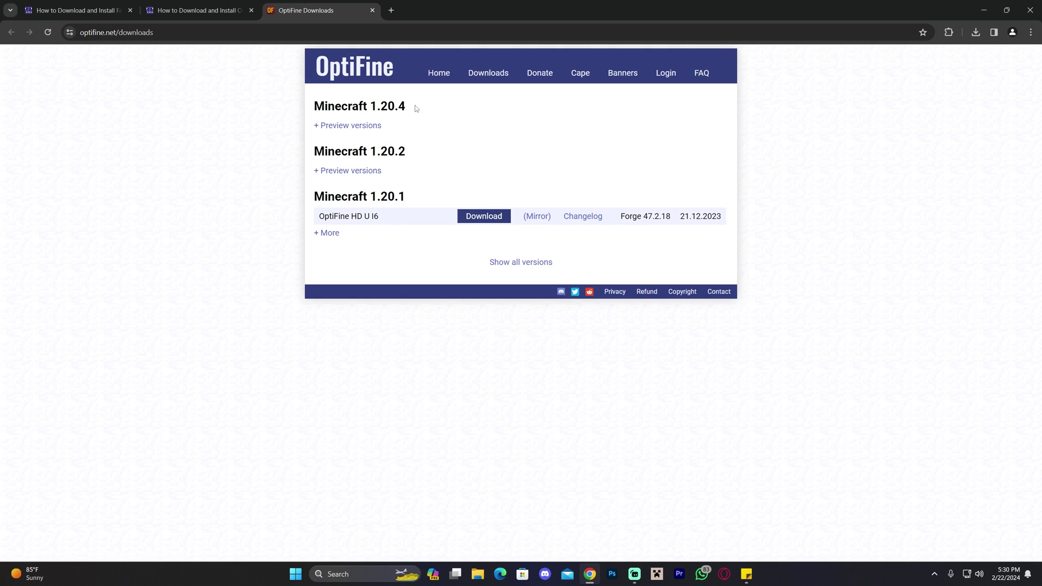
pyautogui.click(363, 130)
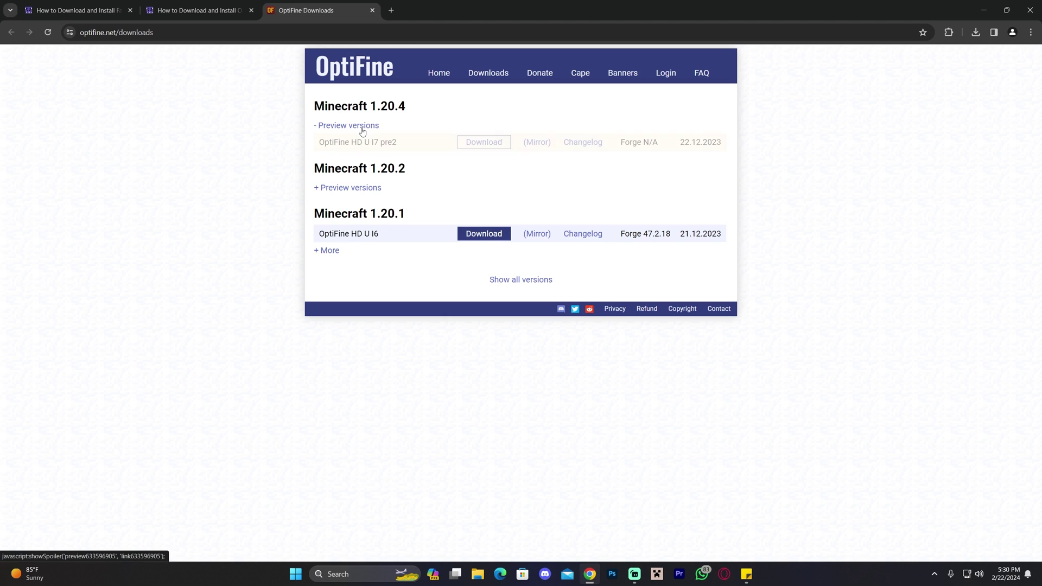
pyautogui.click(539, 143)
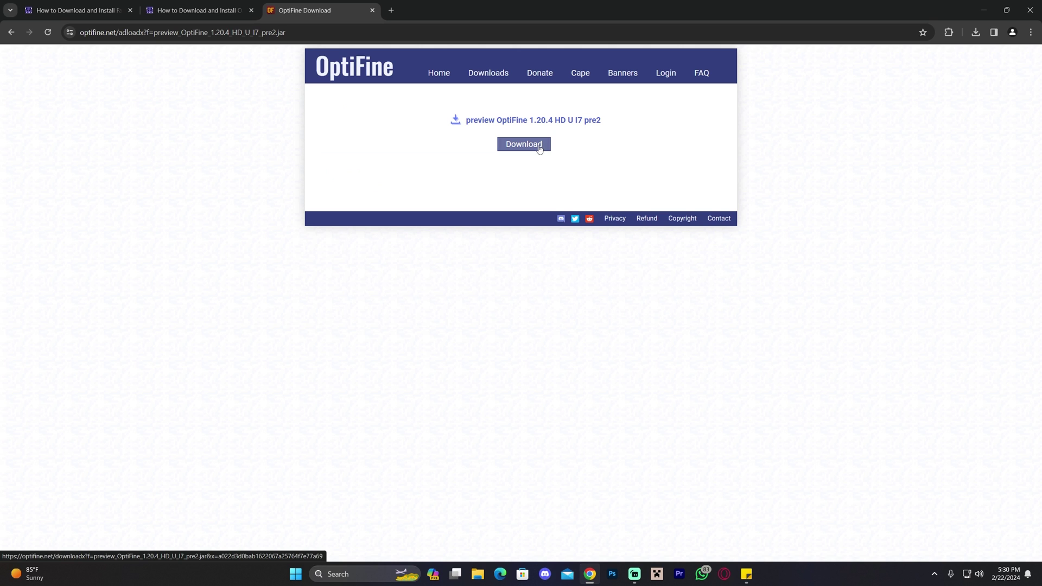
# Download and save the OptiFine preview jar, then drag it onto the desktop
pyautogui.click(540, 147)
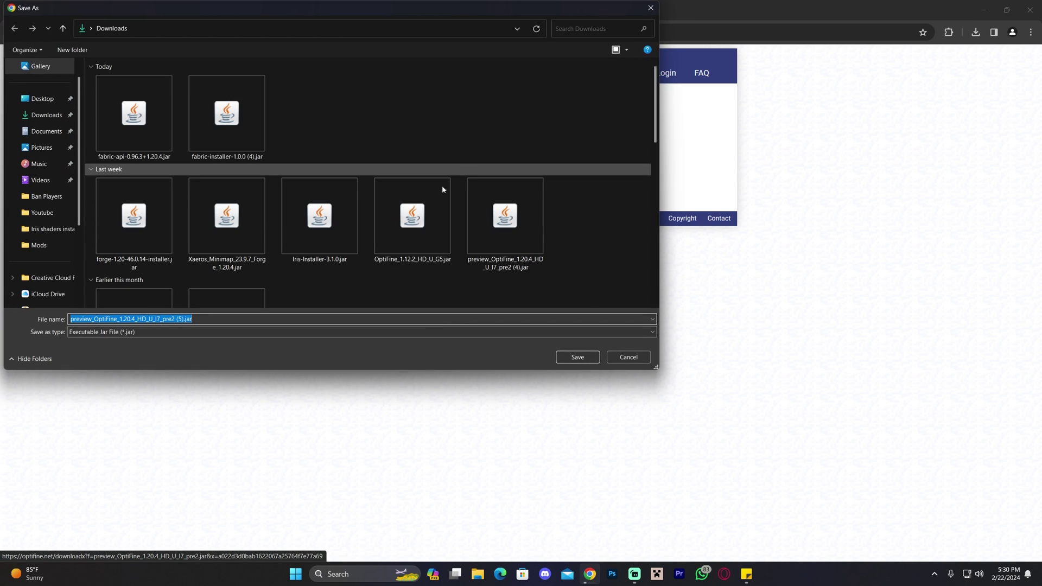
pyautogui.click(577, 357)
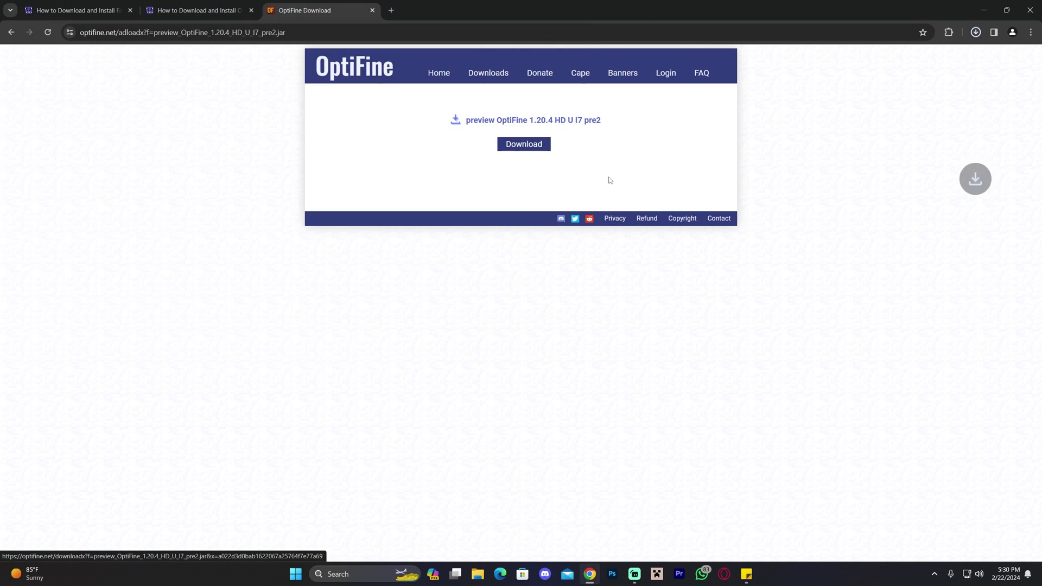
pyautogui.moveTo(537, 8); pyautogui.dragTo(338, 109)
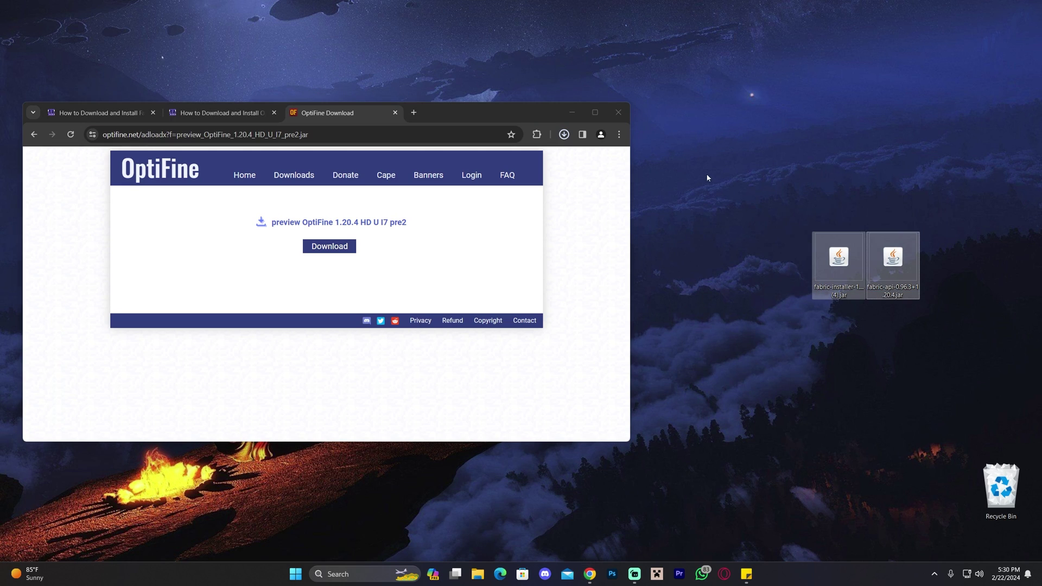
pyautogui.click(561, 138)
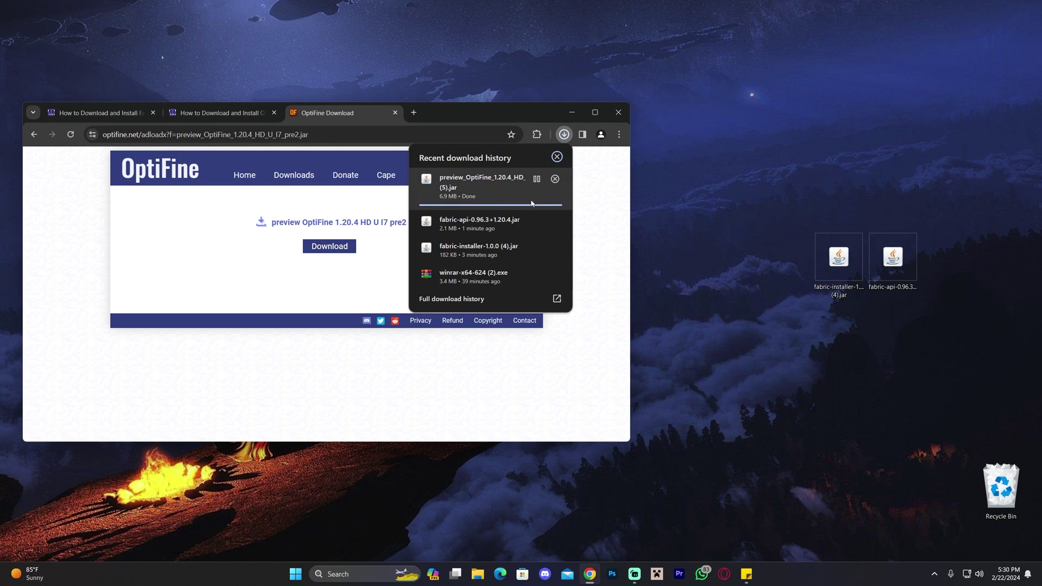
pyautogui.moveTo(512, 204); pyautogui.dragTo(947, 258)
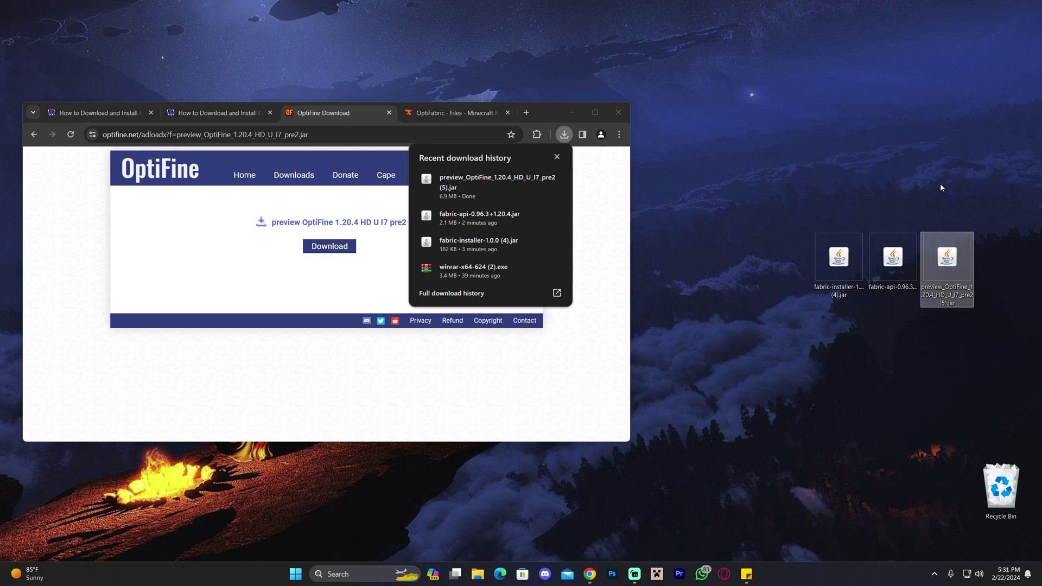
pyautogui.click(595, 112)
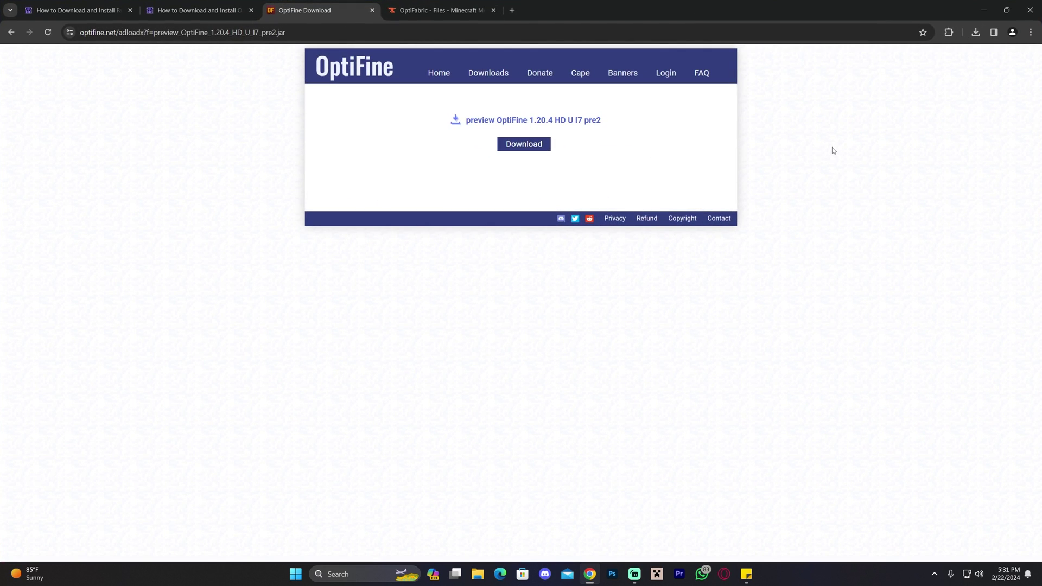
# On the OptiFabric CurseForge files page, filter the game version to 1.20.4
pyautogui.click(441, 10)
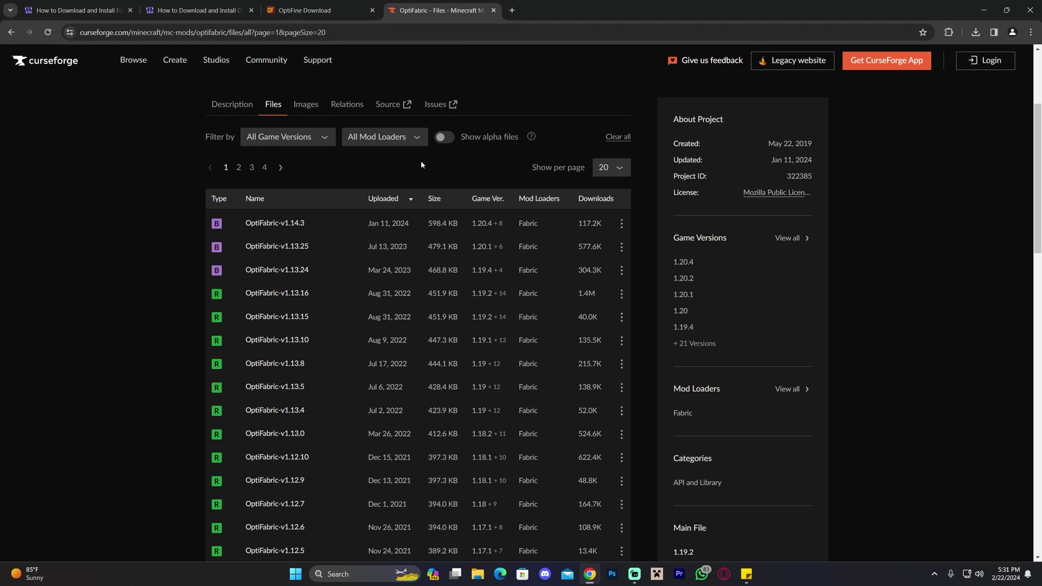
pyautogui.scroll(3, 467, 275)
pyautogui.scroll(-1, 498, 251)
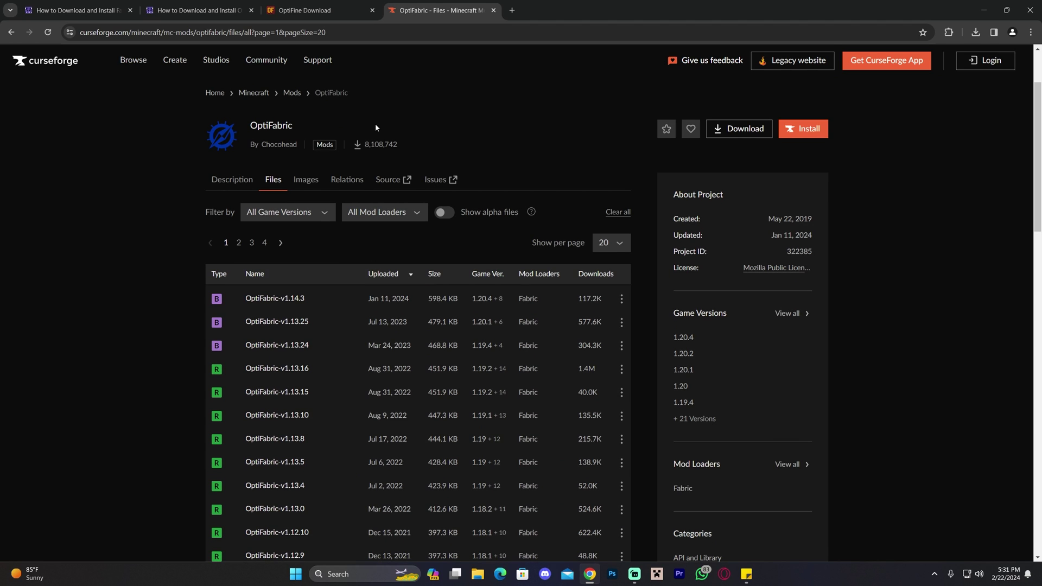
pyautogui.moveTo(376, 127); pyautogui.dragTo(277, 125)
pyautogui.scroll(2, 445, 163)
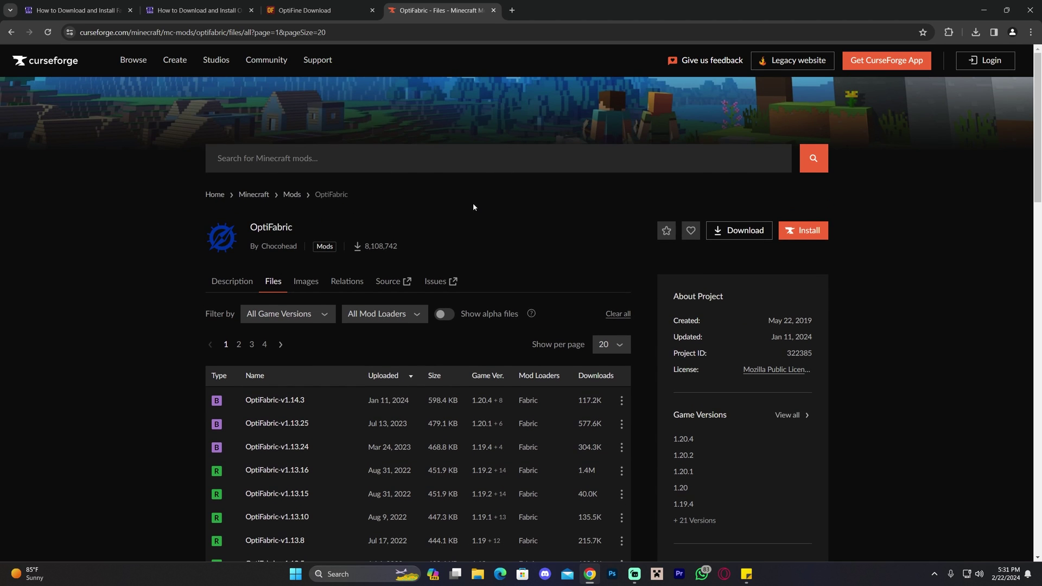
pyautogui.scroll(-2, 488, 206)
pyautogui.scroll(-1, 468, 180)
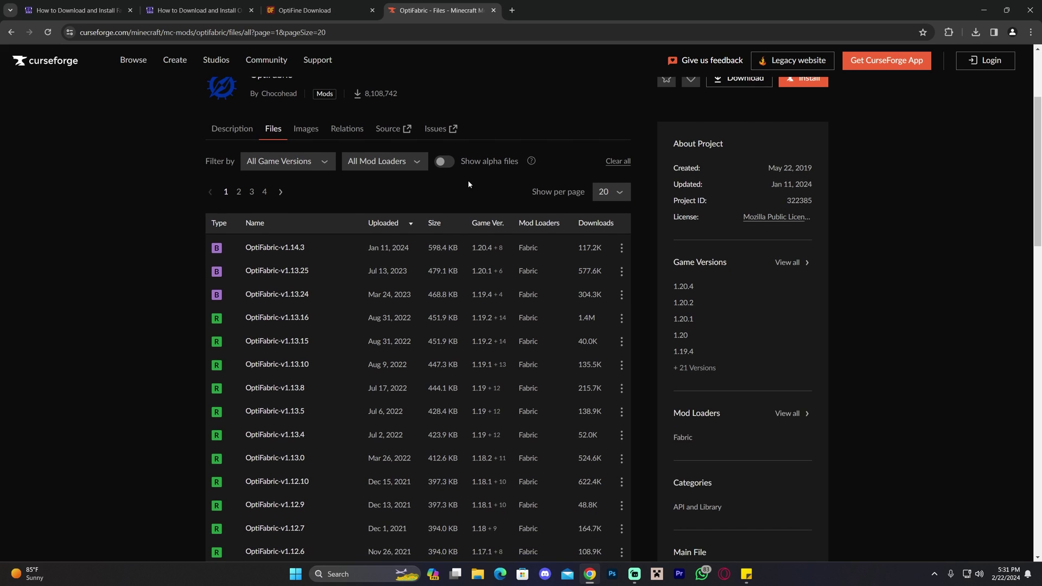
pyautogui.click(290, 161)
pyautogui.click(264, 200)
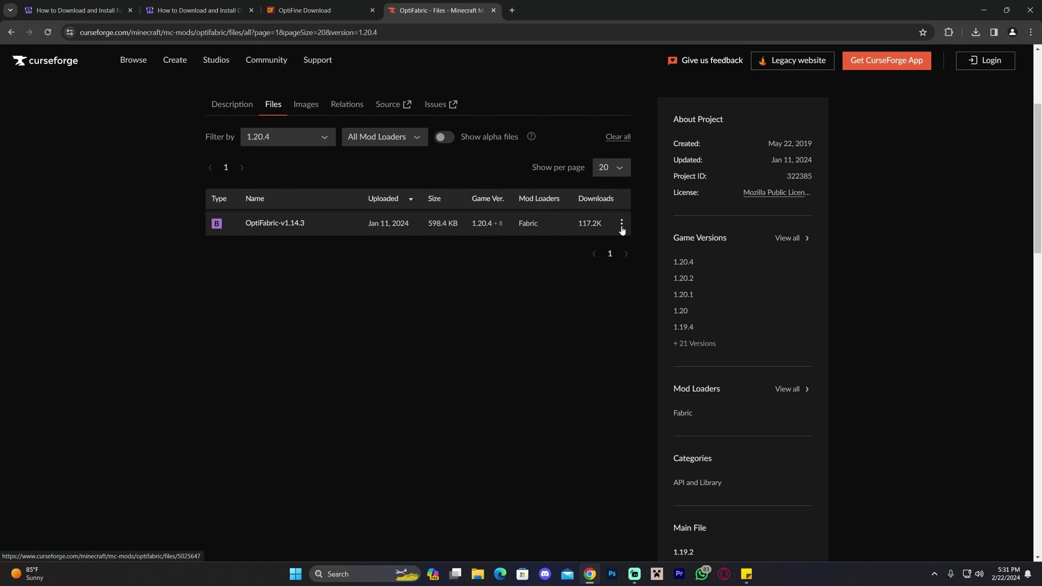
# Download and save the OptiFabric 1.14.3 jar, then drag it onto the desktop
pyautogui.click(622, 226)
pyautogui.click(652, 269)
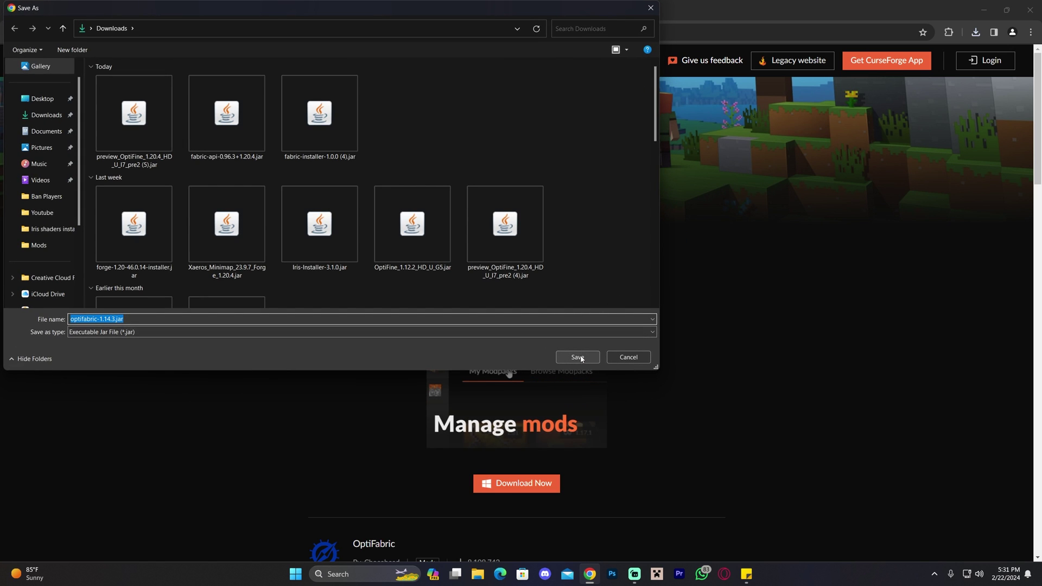
pyautogui.click(578, 356)
pyautogui.moveTo(712, 10); pyautogui.dragTo(452, 101)
pyautogui.click(576, 125)
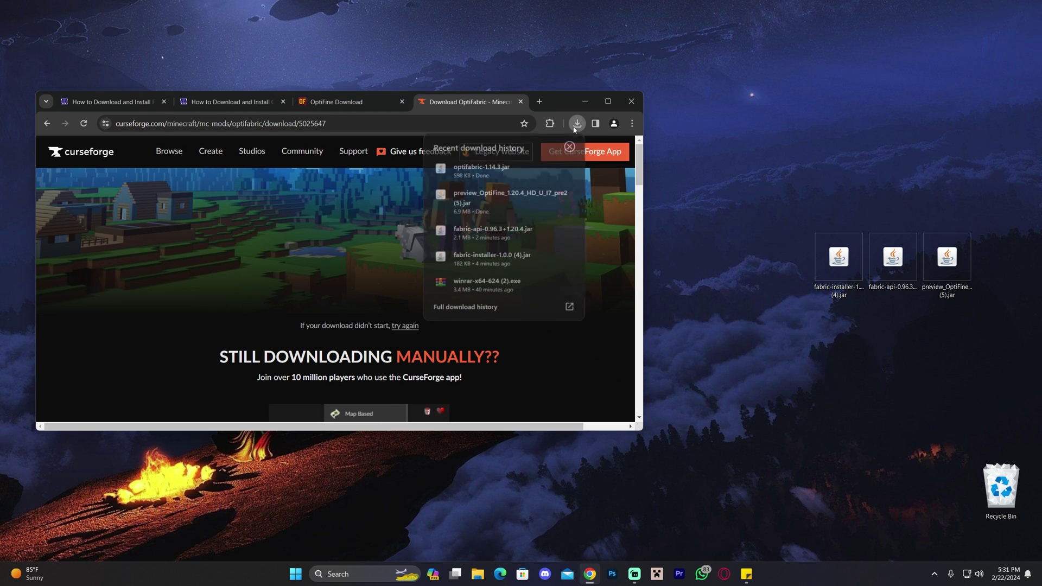
pyautogui.moveTo(458, 171); pyautogui.dragTo(1002, 258)
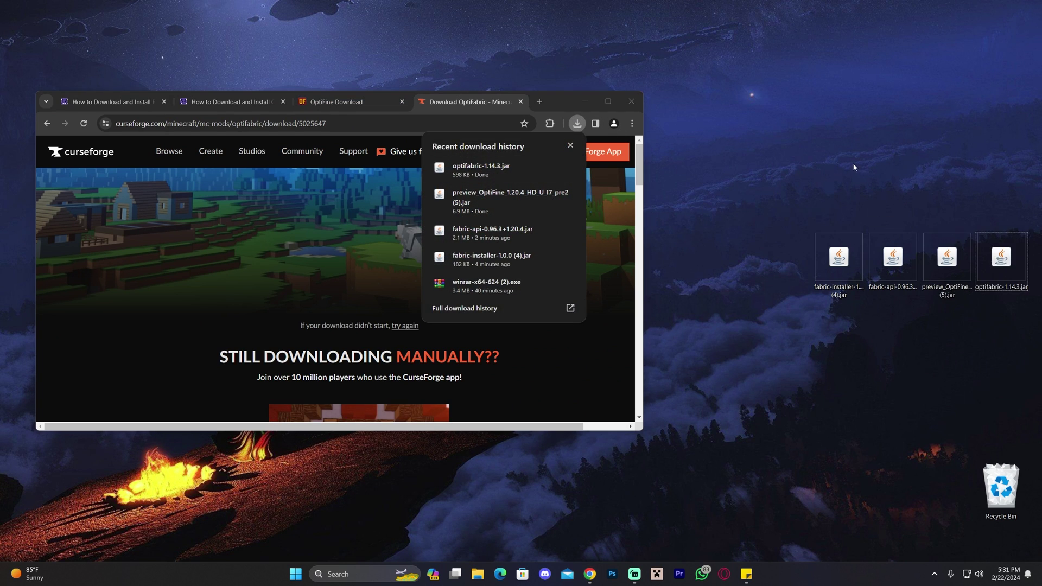
# Show the desktop and move all four jar files together to its centre
pyautogui.press('super+d')
pyautogui.moveTo(787, 194); pyautogui.dragTo(1034, 304)
pyautogui.moveTo(1001, 258); pyautogui.dragTo(568, 258)
pyautogui.click(463, 324)
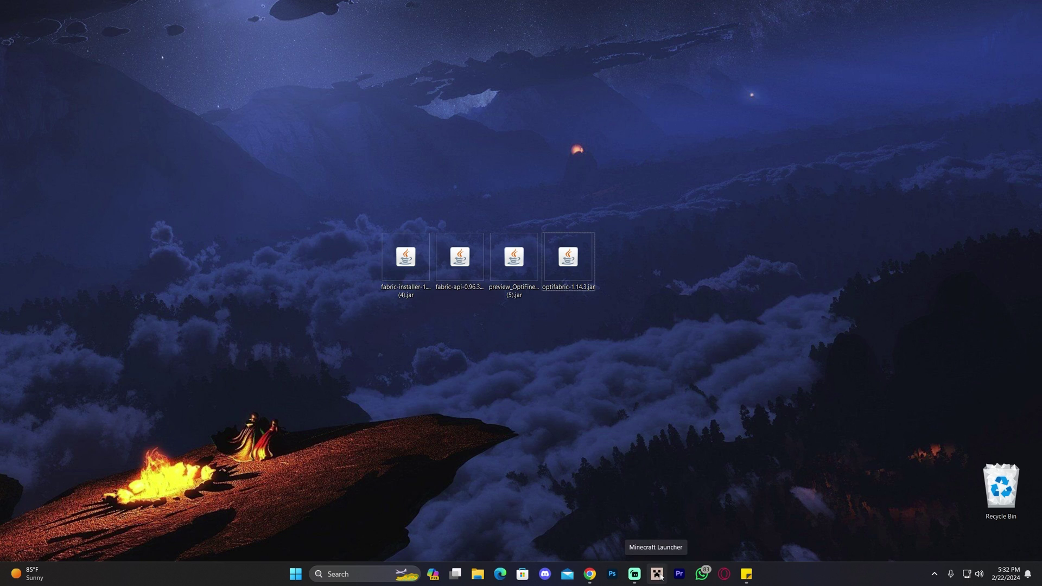
# Run the Fabric installer jar and keep Minecraft version 1.20.4 selected
pyautogui.click(407, 284)
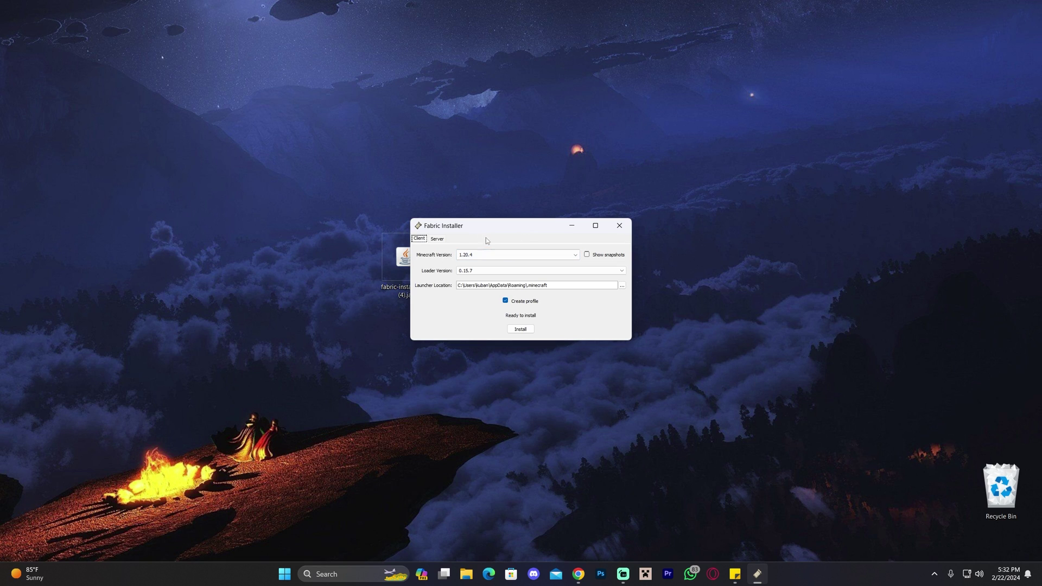
pyautogui.click(494, 255)
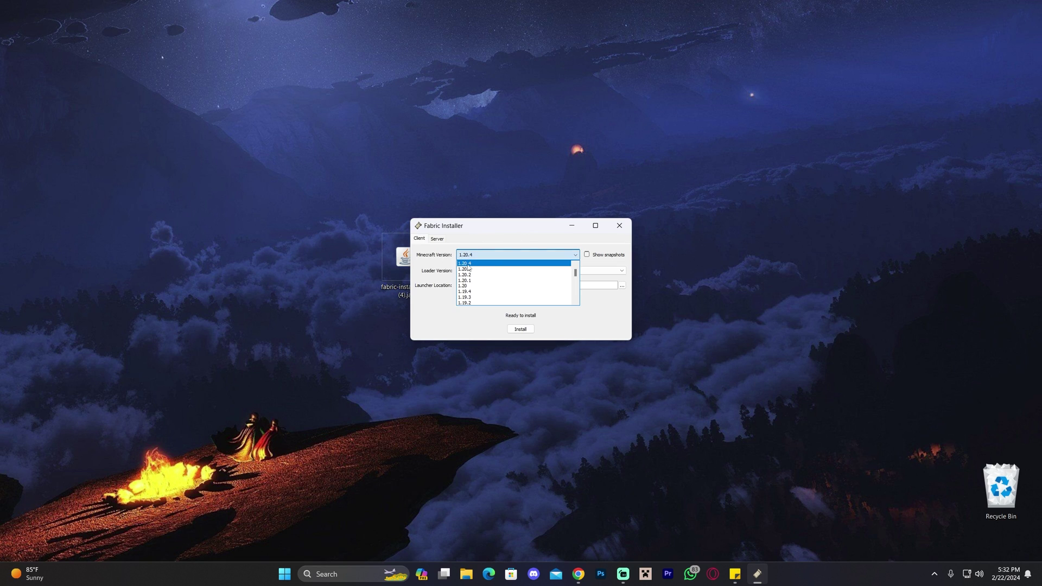
pyautogui.click(470, 266)
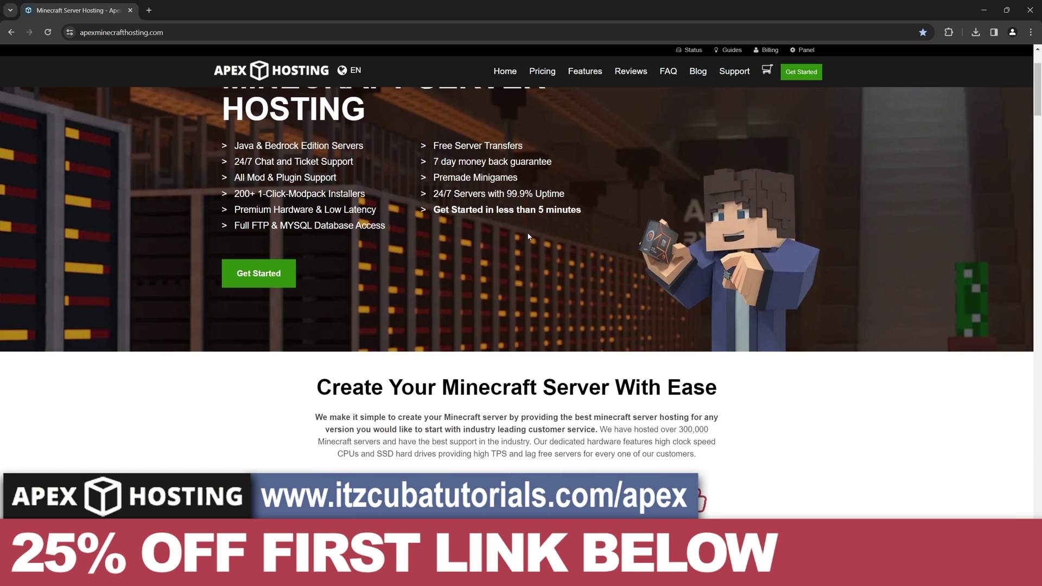
pyautogui.scroll(2, 528, 237)
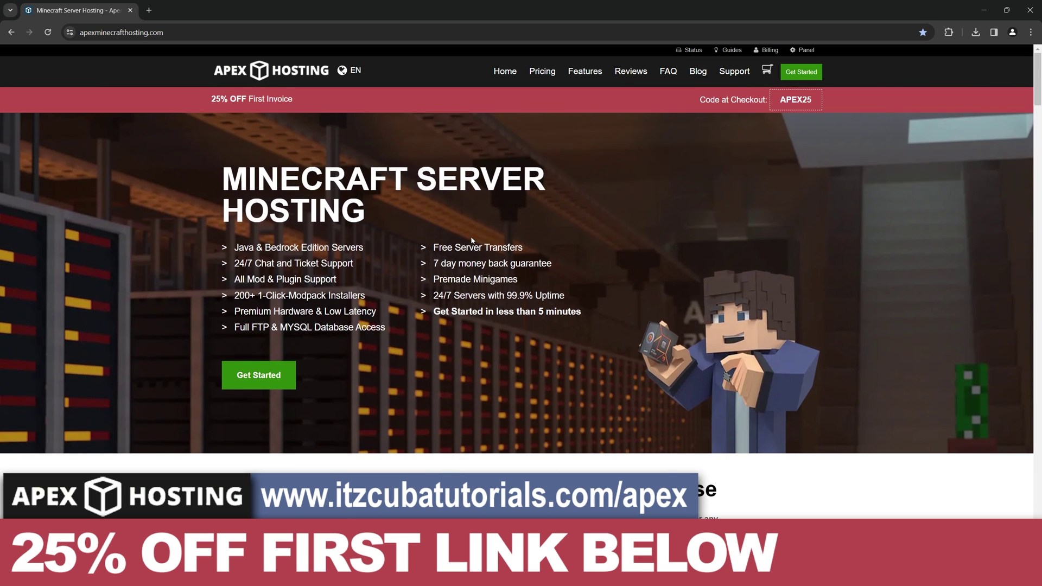
pyautogui.moveTo(210, 103); pyautogui.dragTo(298, 108)
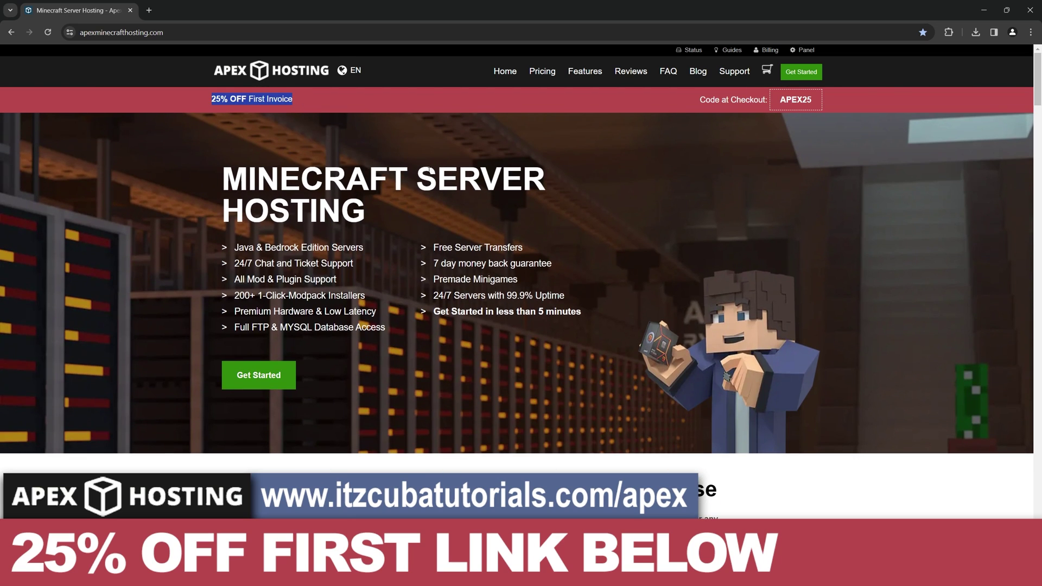
pyautogui.click(411, 214)
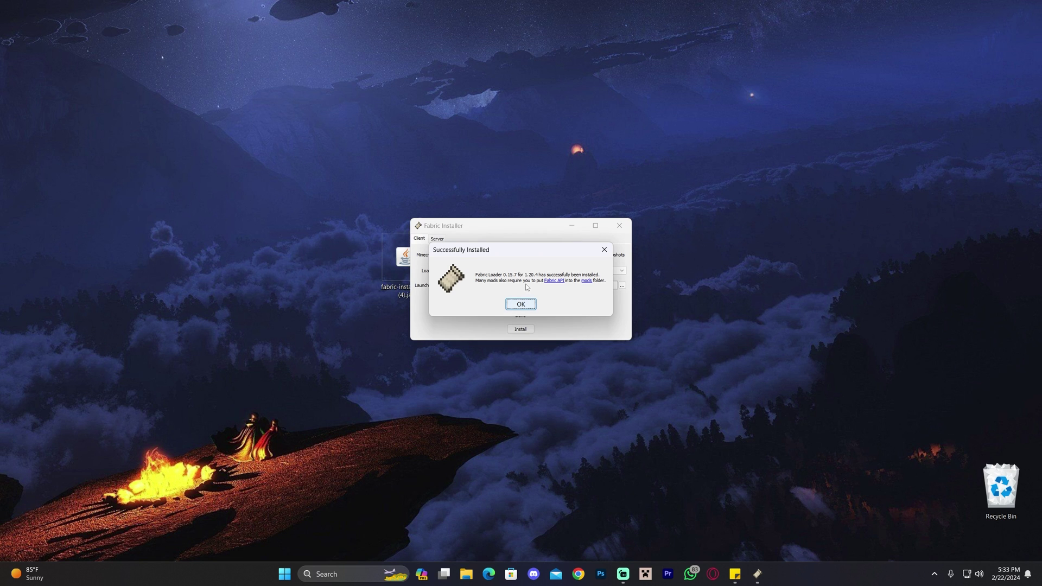
# Dismiss the success message, close the installer, and delete the fabric-installer jar from the desktop
pyautogui.click(521, 305)
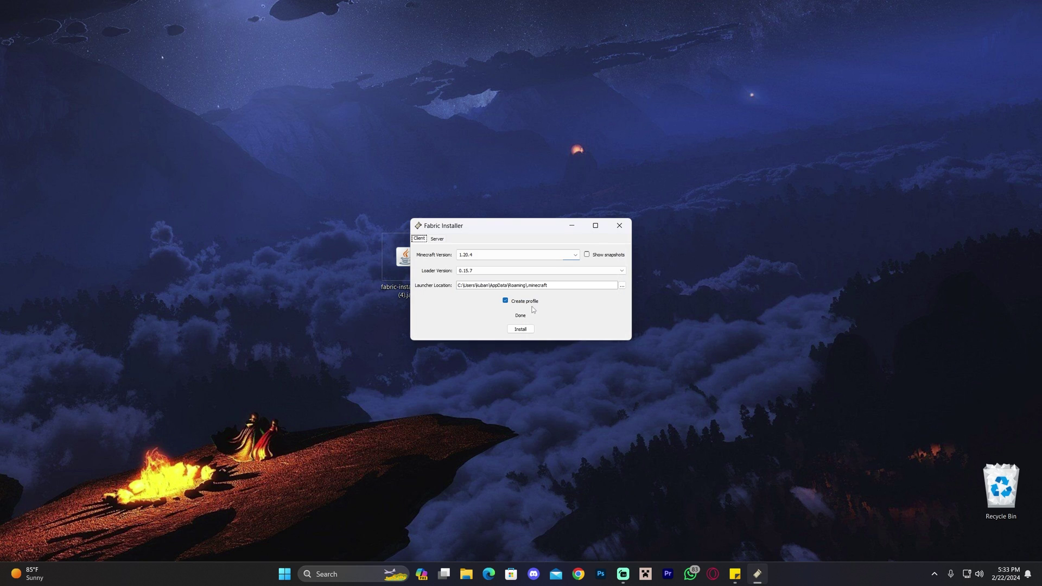
pyautogui.click(619, 225)
pyautogui.moveTo(317, 205); pyautogui.dragTo(406, 282)
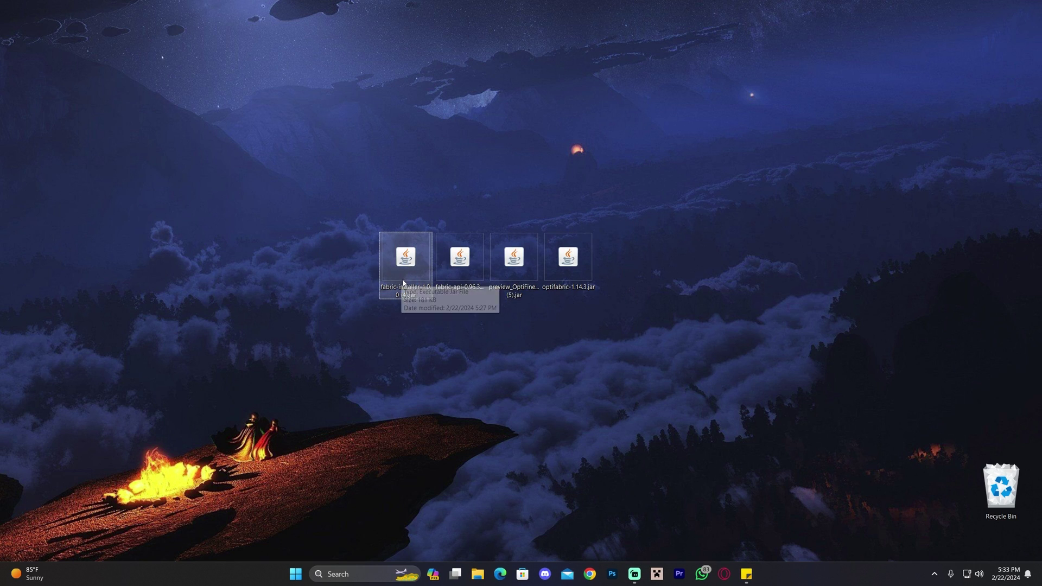
pyautogui.press('Delete')
pyautogui.moveTo(650, 347); pyautogui.dragTo(426, 226)
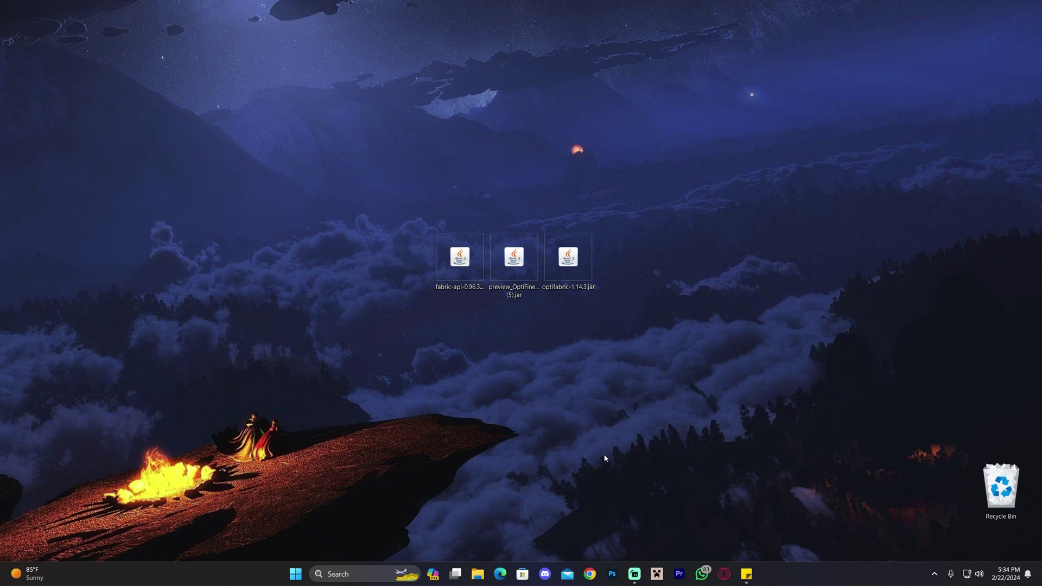
# Launch Minecraft Launcher and select the fabric-loader-1.20.4 installation on the Play tab
pyautogui.click(658, 574)
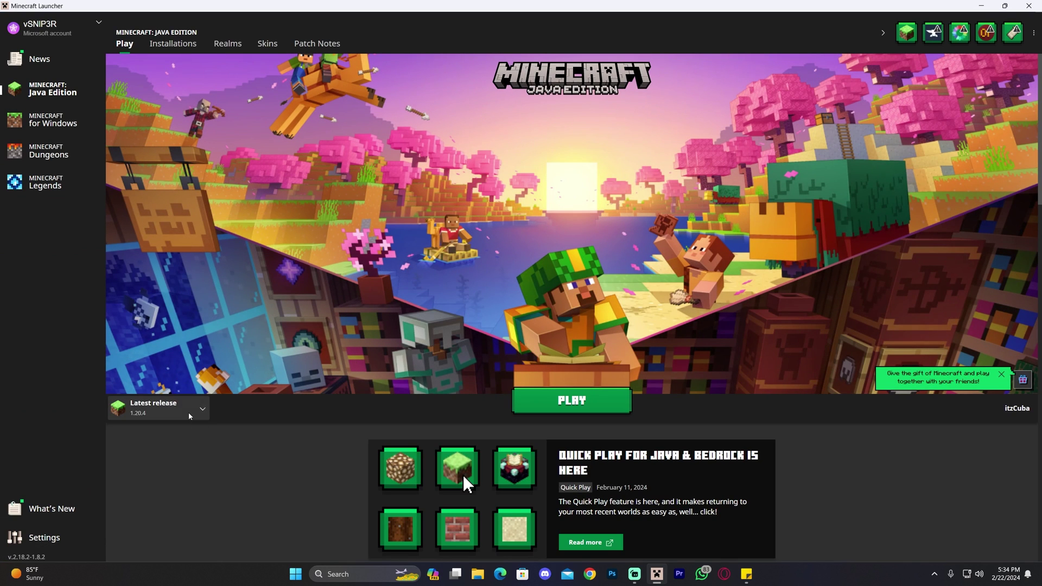
pyautogui.click(204, 413)
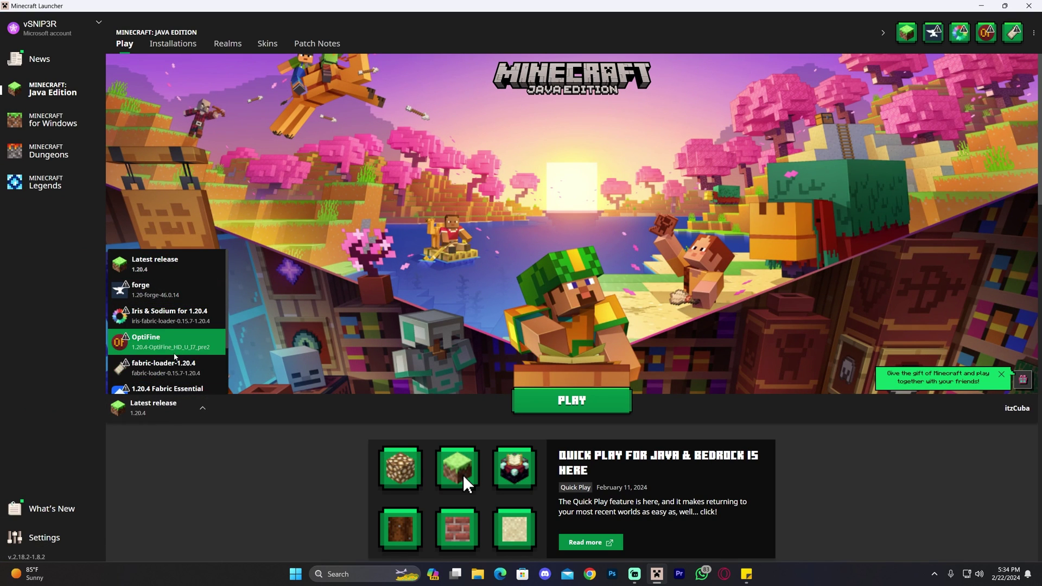
pyautogui.click(163, 368)
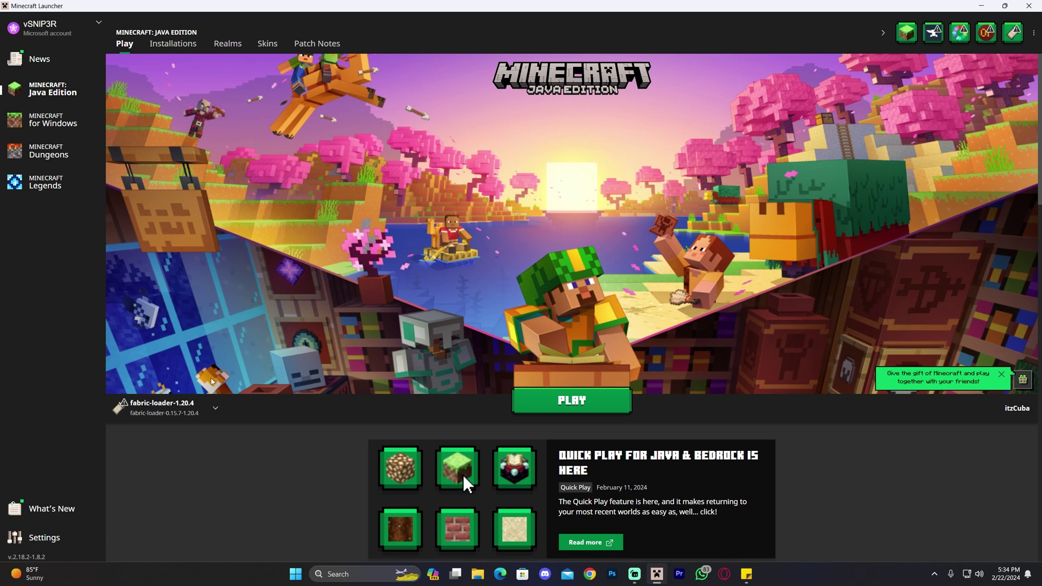
pyautogui.click(206, 411)
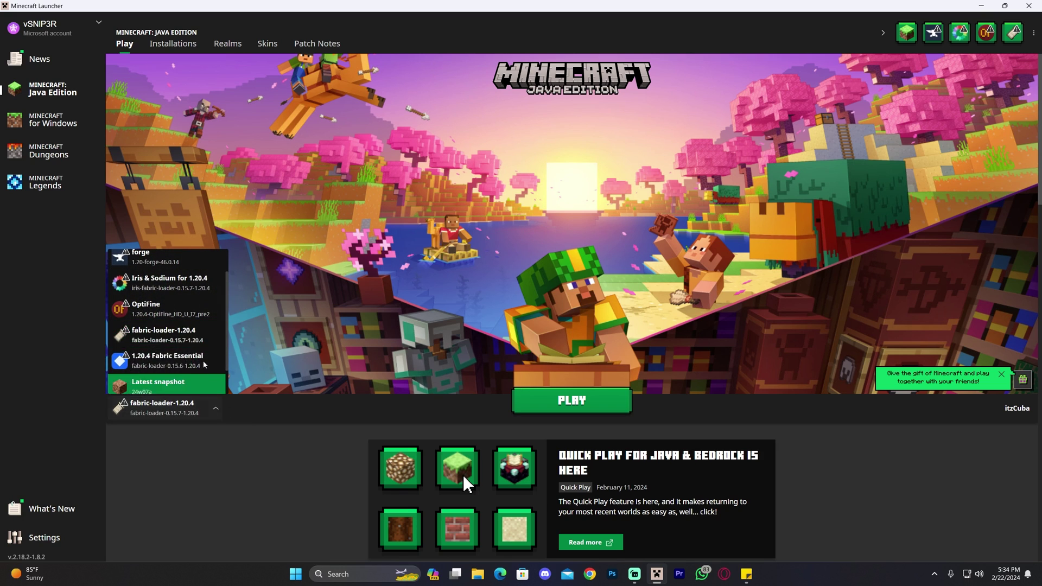
pyautogui.click(196, 340)
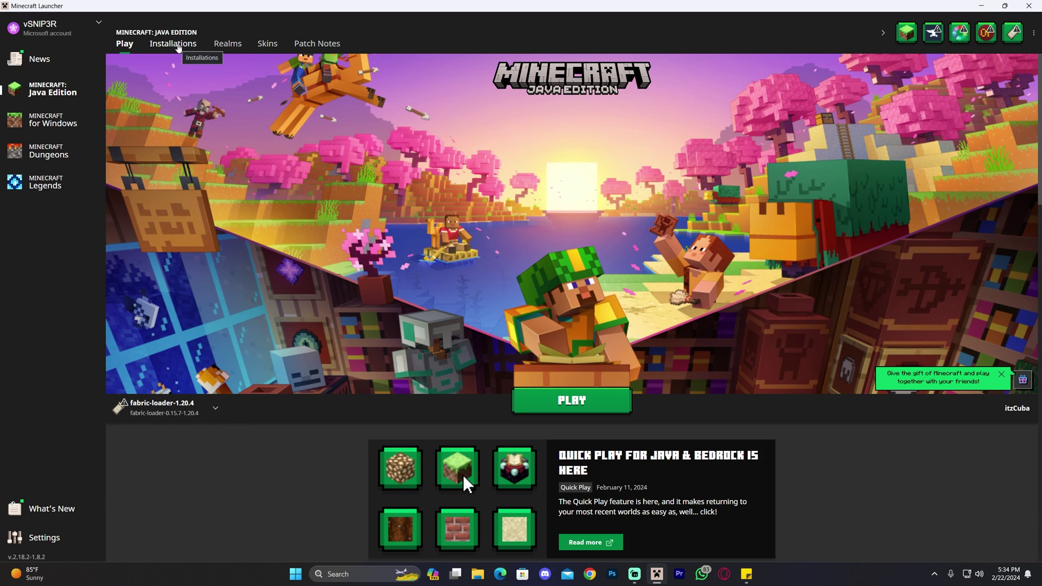
# Open the Installations list and toggle the Modded filter off and back on
pyautogui.click(175, 43)
pyautogui.click(738, 77)
pyautogui.click(738, 77)
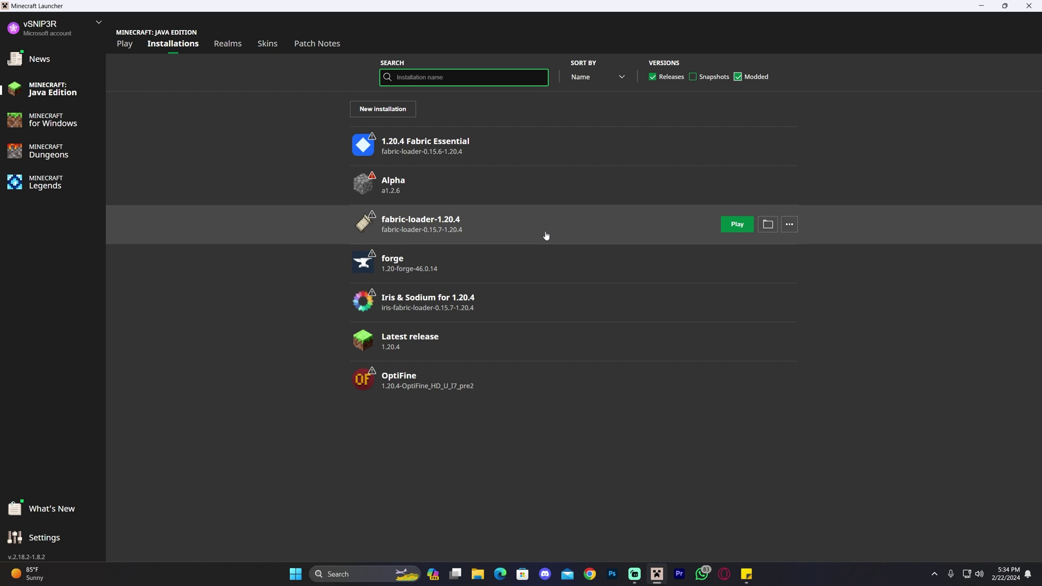
pyautogui.click(394, 111)
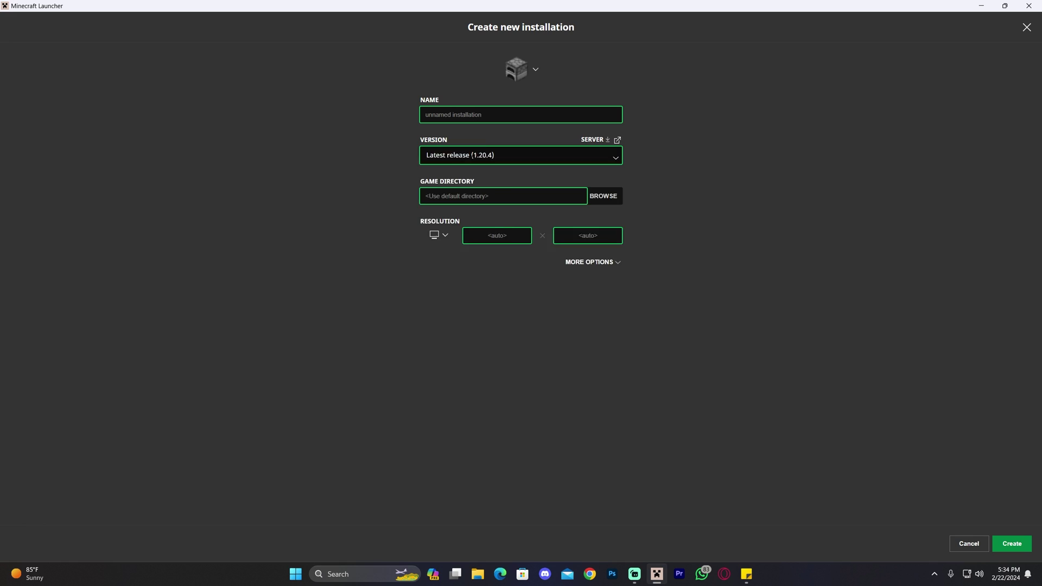
pyautogui.click(453, 156)
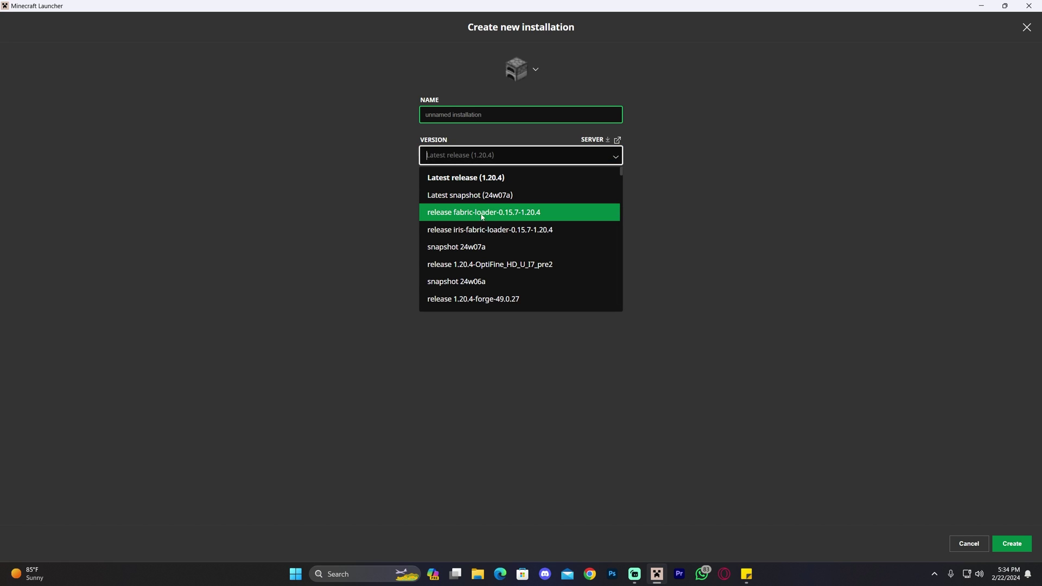
pyautogui.click(484, 214)
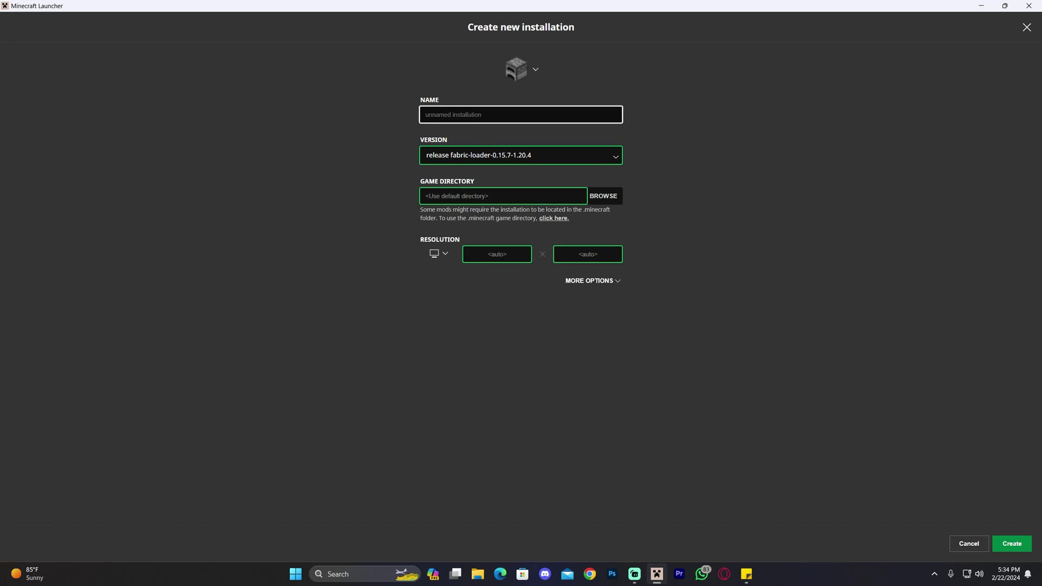
pyautogui.click(969, 544)
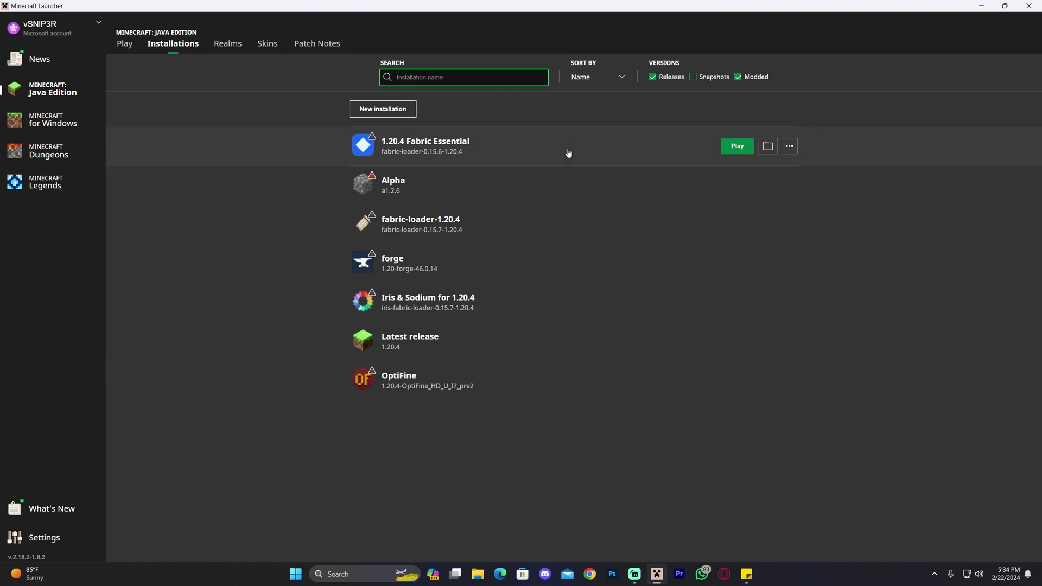
pyautogui.click(124, 43)
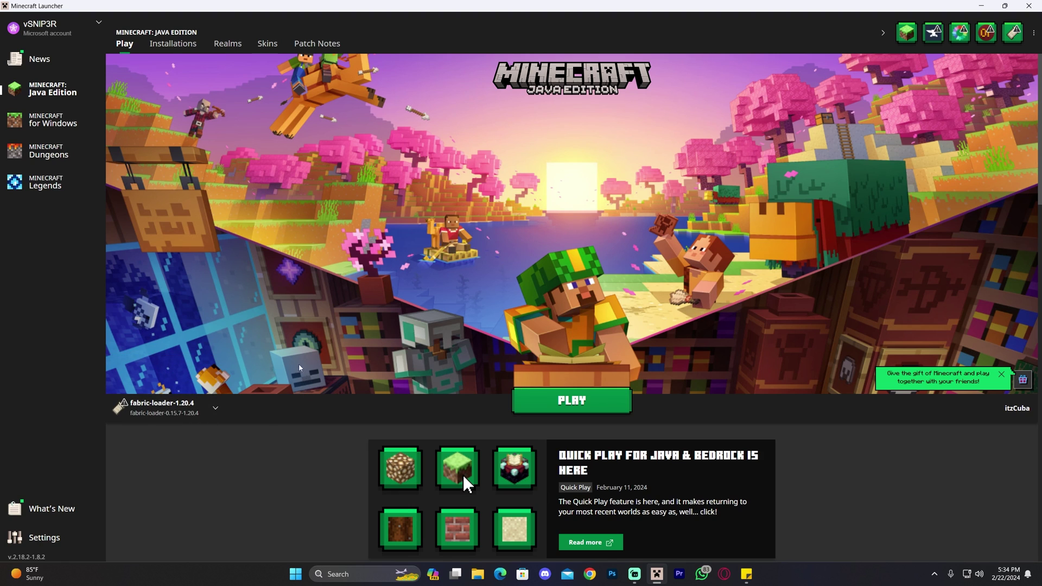
pyautogui.click(172, 43)
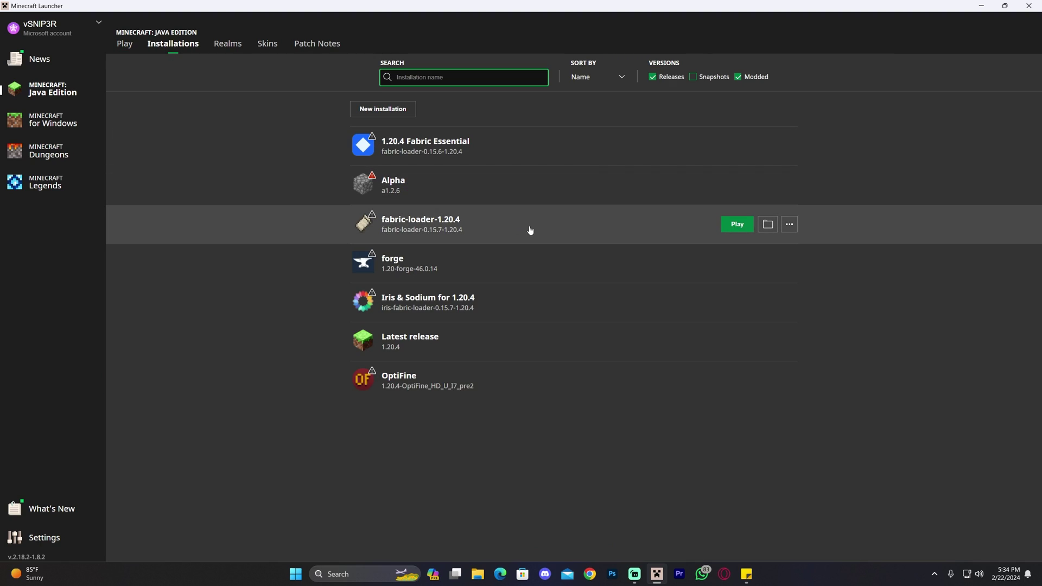
# Open the fabric-loader-1.20.4 game folder, check the old mods folder, then delete it
pyautogui.click(768, 224)
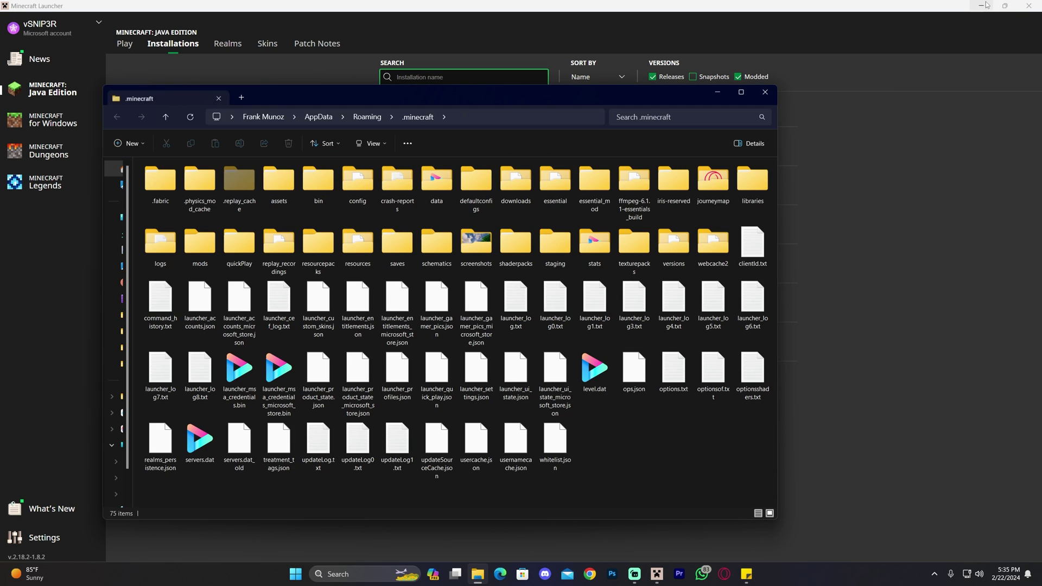
pyautogui.click(983, 5)
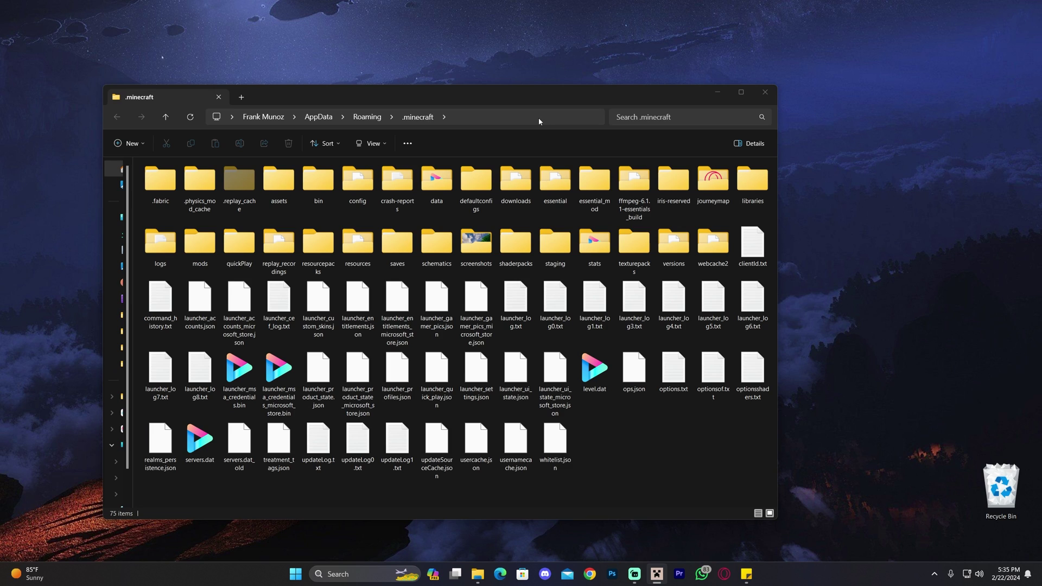
pyautogui.click(205, 247)
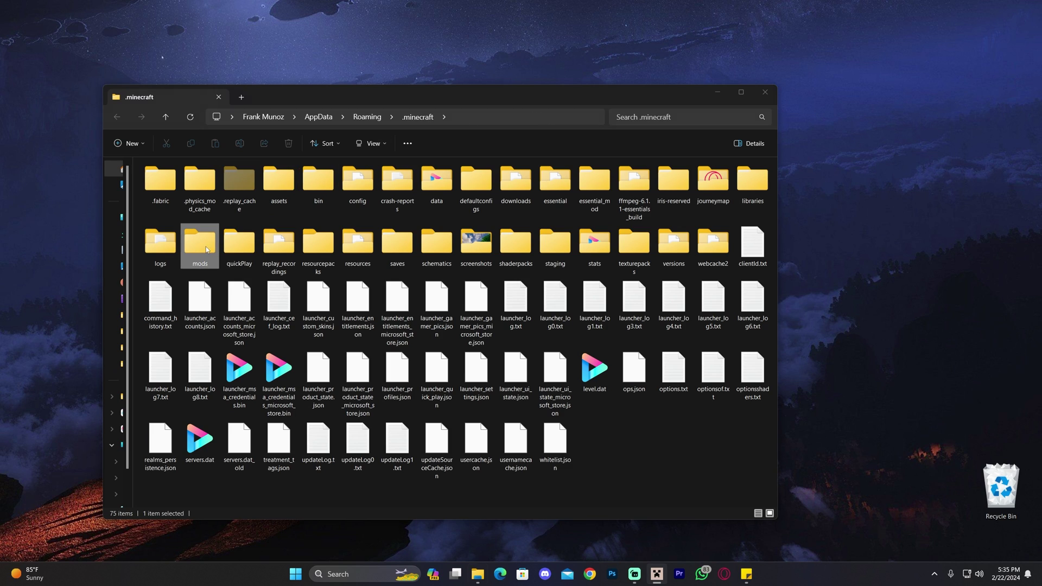
pyautogui.doubleClick(205, 236)
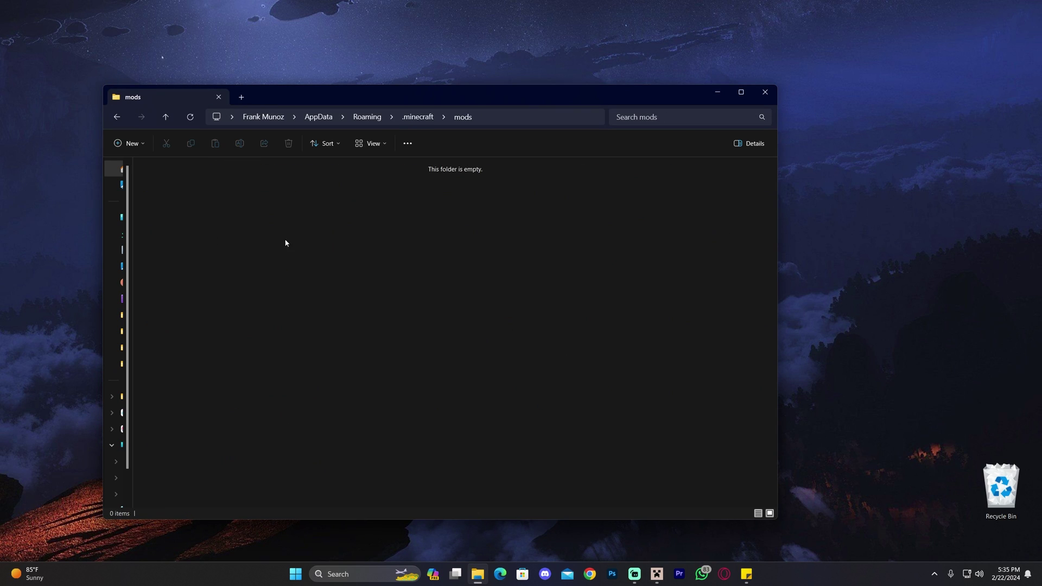
pyautogui.hotkey('alt', 'Left')
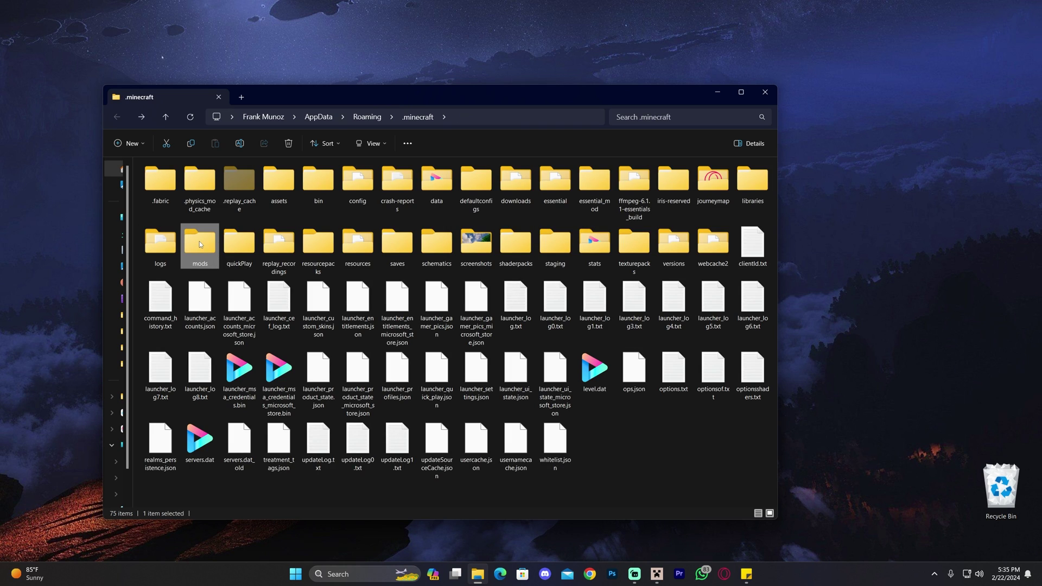
pyautogui.press('Delete')
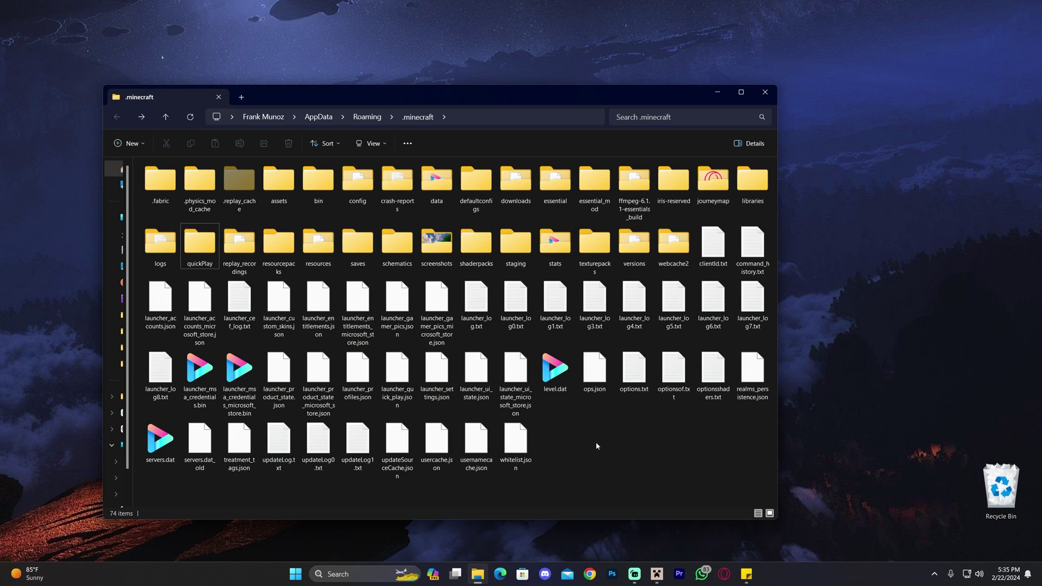
# Create a new empty folder named 'mods' in .minecraft
pyautogui.rightClick(588, 461)
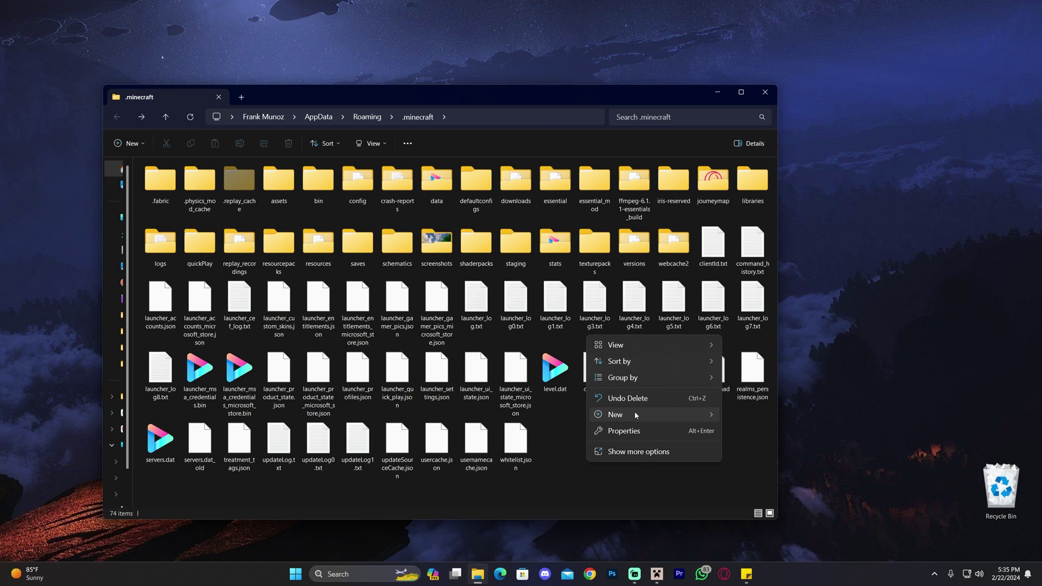
pyautogui.moveTo(634, 411)
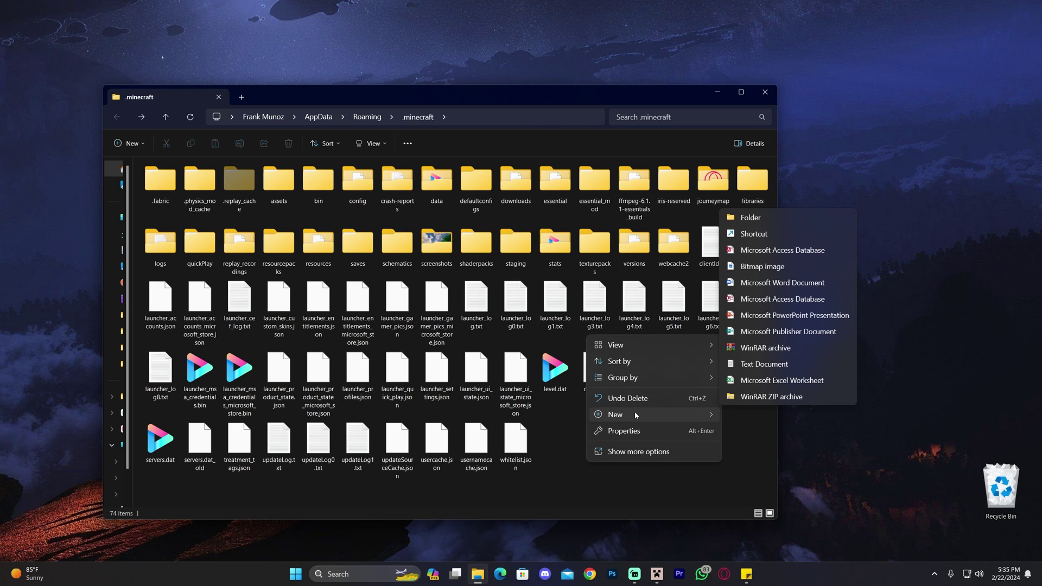
pyautogui.click(755, 222)
pyautogui.write('mods')
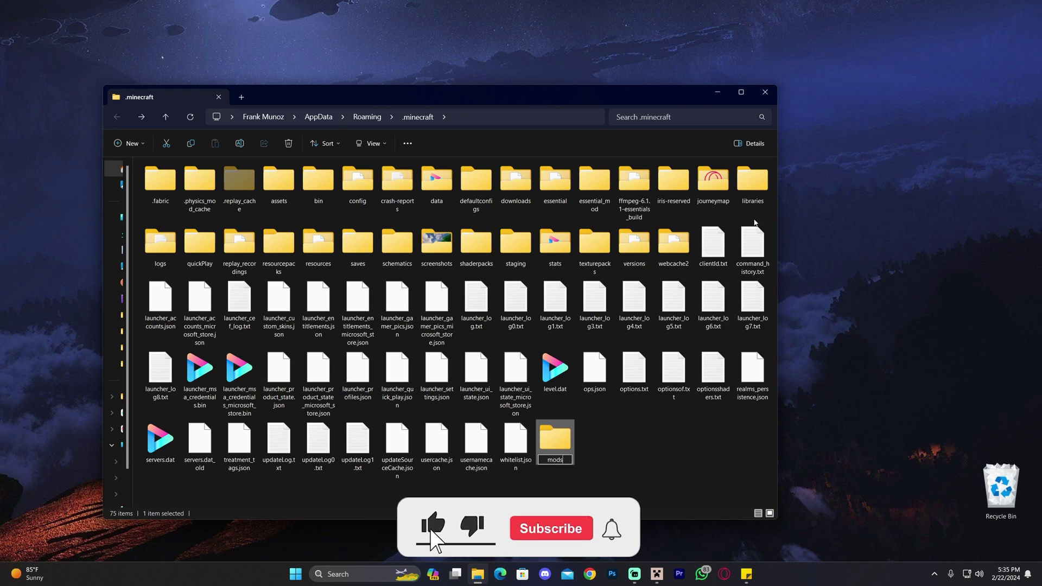
pyautogui.press('Return')
pyautogui.click(674, 477)
pyautogui.click(555, 441)
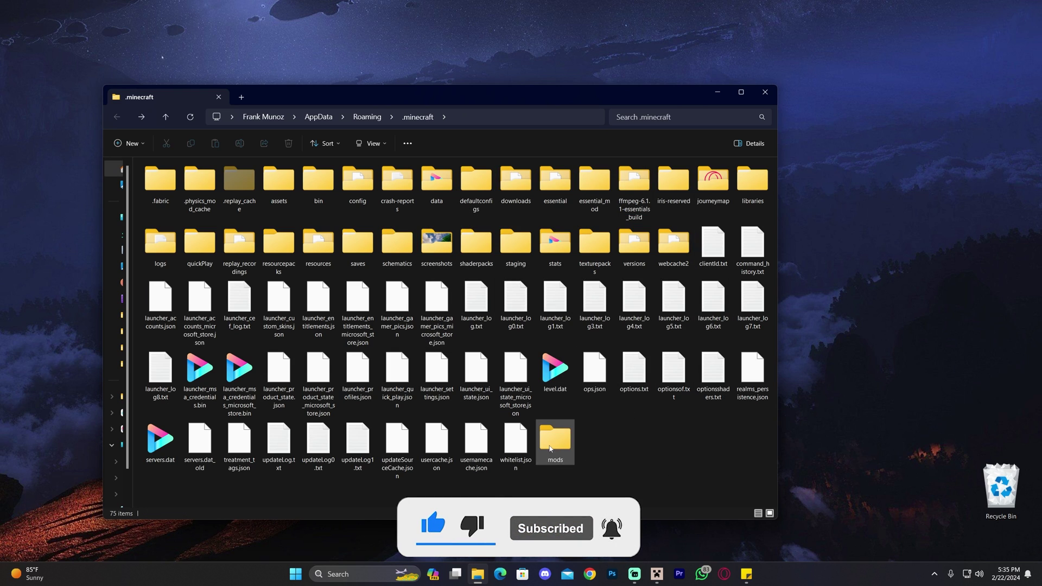
# Move the Fabric API, OptiFine and OptiFabric jars from the desktop into the new mods folder
pyautogui.doubleClick(555, 441)
pyautogui.moveTo(772, 191); pyautogui.dragTo(405, 192)
pyautogui.moveTo(729, 200); pyautogui.dragTo(426, 299)
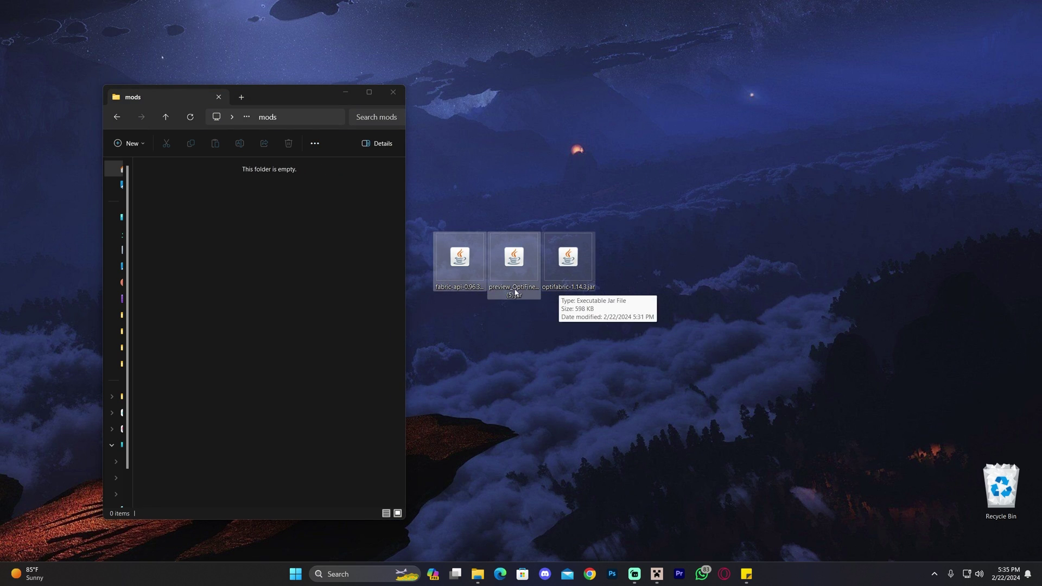
pyautogui.moveTo(297, 300); pyautogui.dragTo(228, 207)
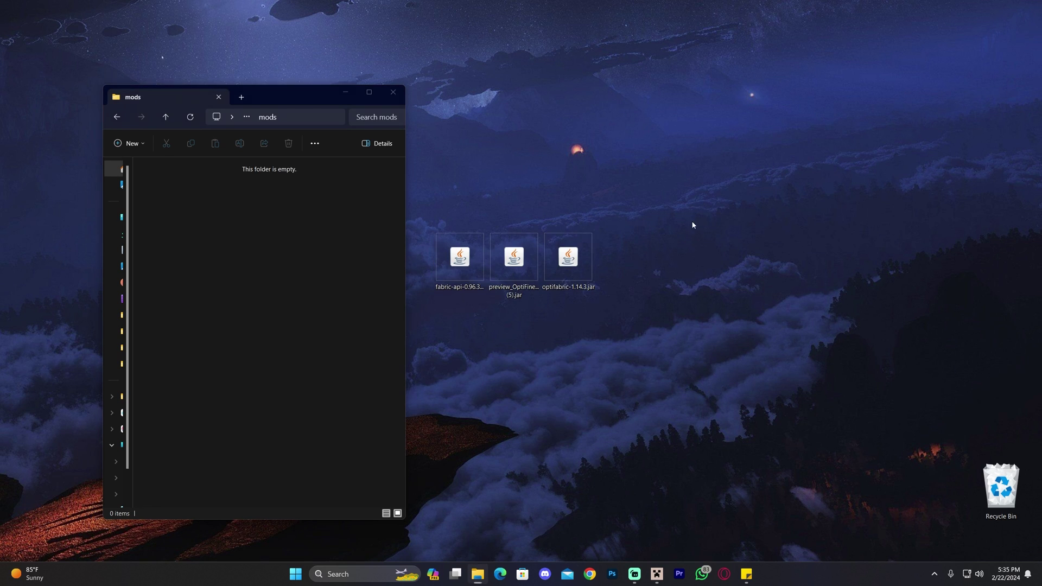
pyautogui.moveTo(591, 249); pyautogui.dragTo(304, 249)
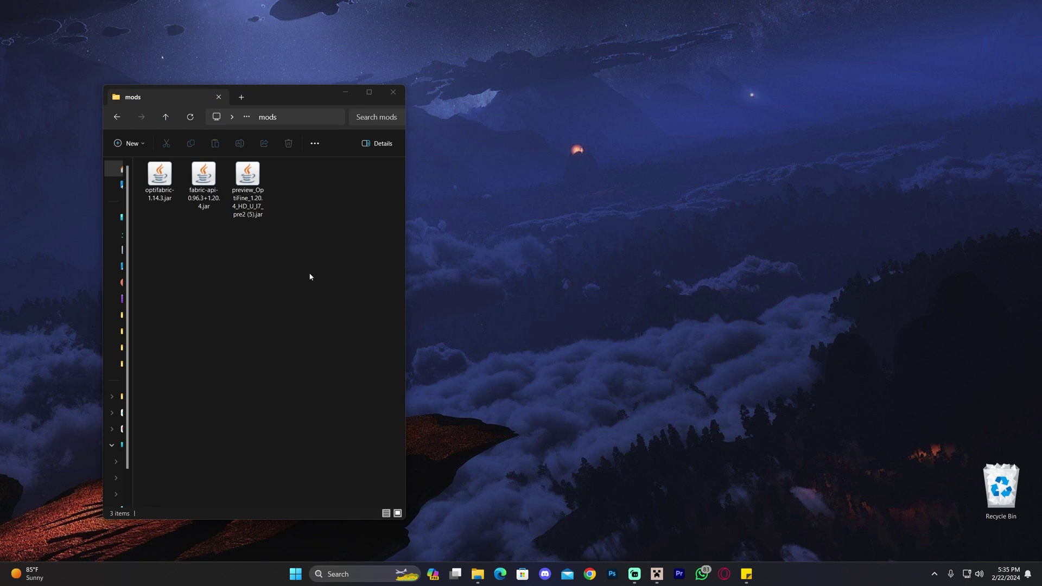
# Close the mods folder and launch fabric-loader-1.20.4 from the Launcher, accepting the modded-installation risk warning
pyautogui.click(398, 94)
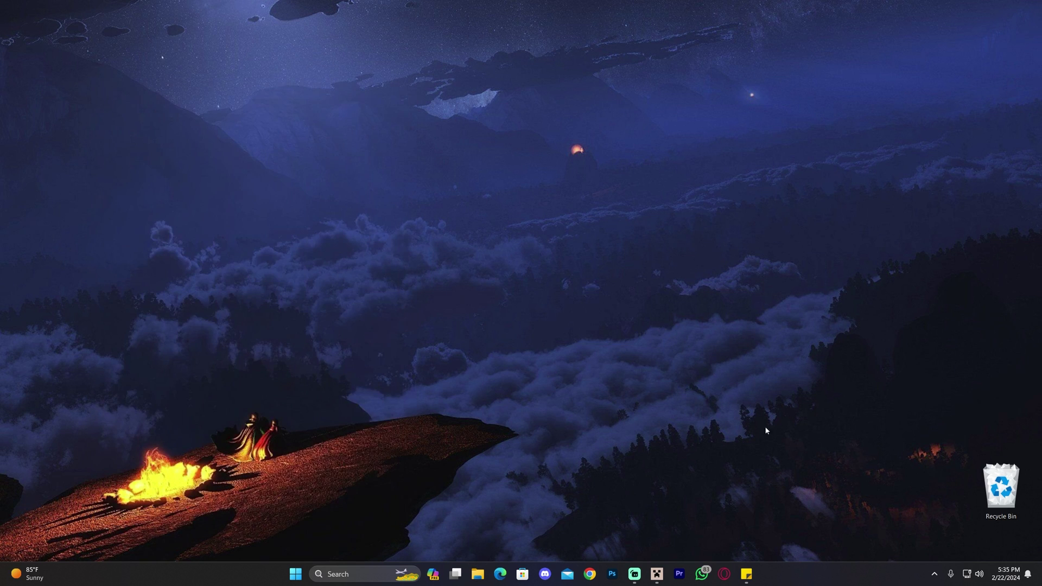
pyautogui.click(657, 574)
pyautogui.click(124, 43)
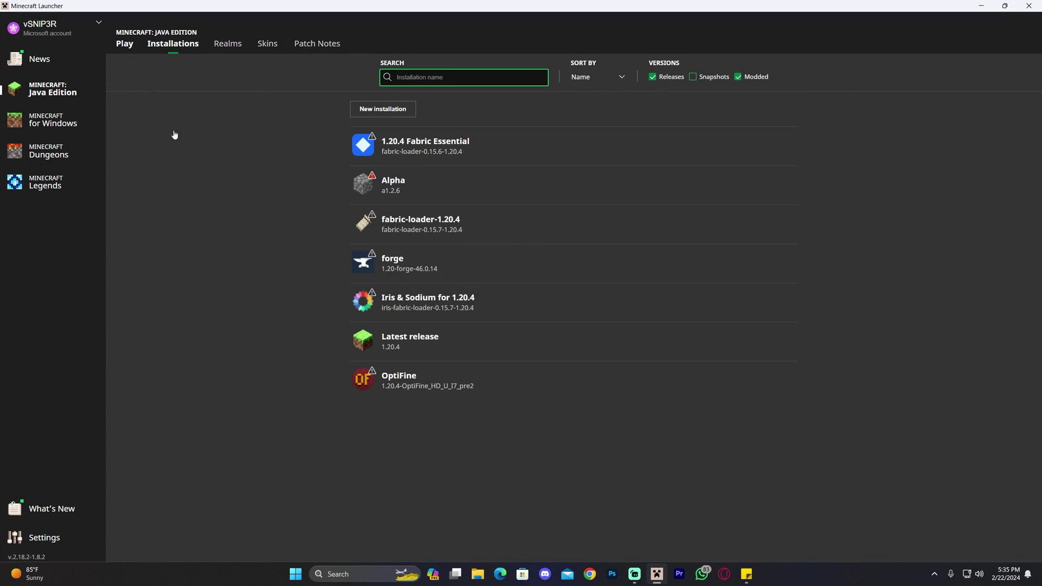
pyautogui.click(560, 405)
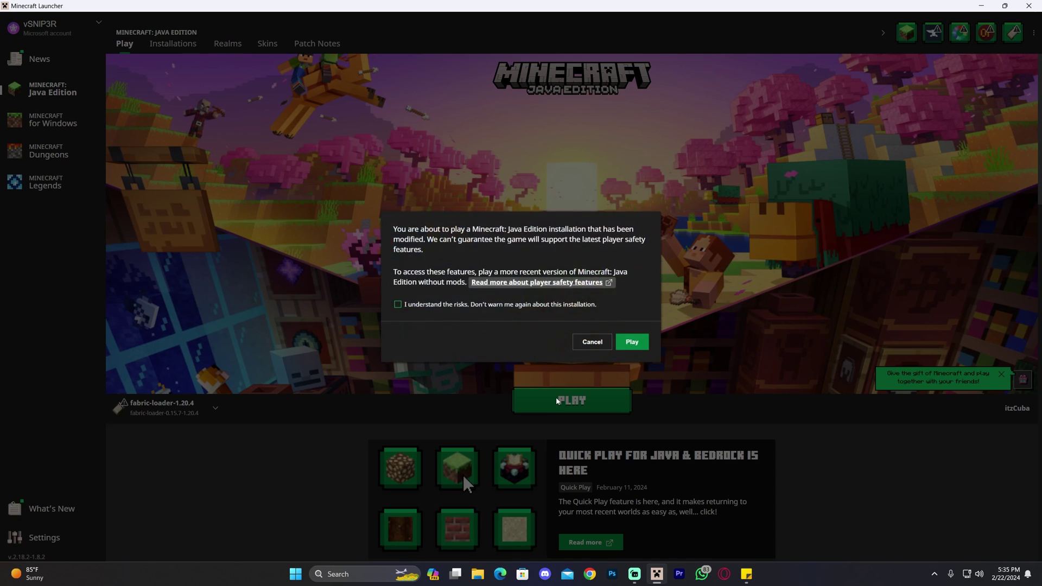
pyautogui.click(398, 304)
pyautogui.click(633, 343)
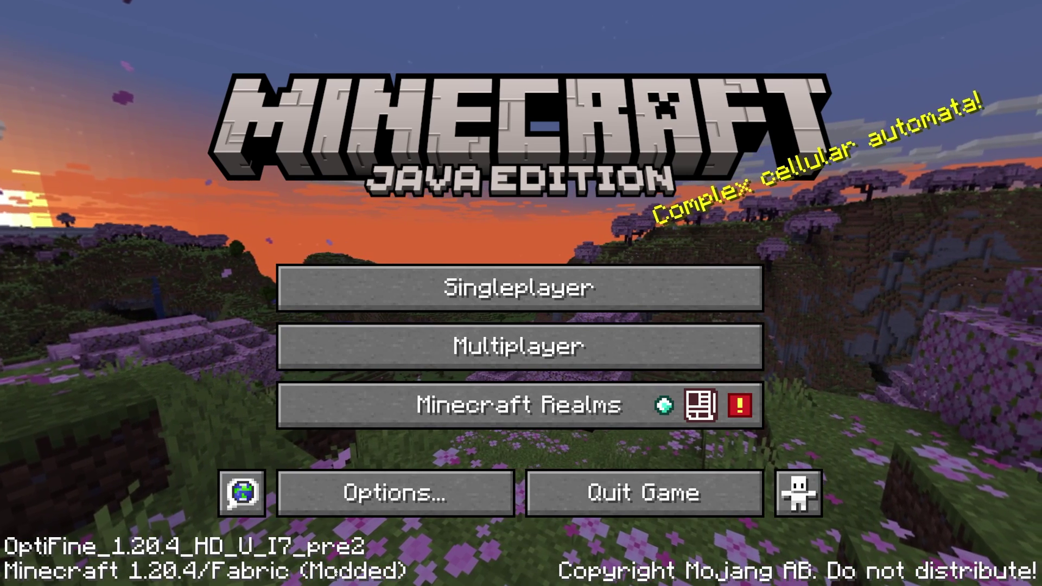
# Load a saved singleplayer world and walk toward the trees and back to the sea
pyautogui.click(534, 284)
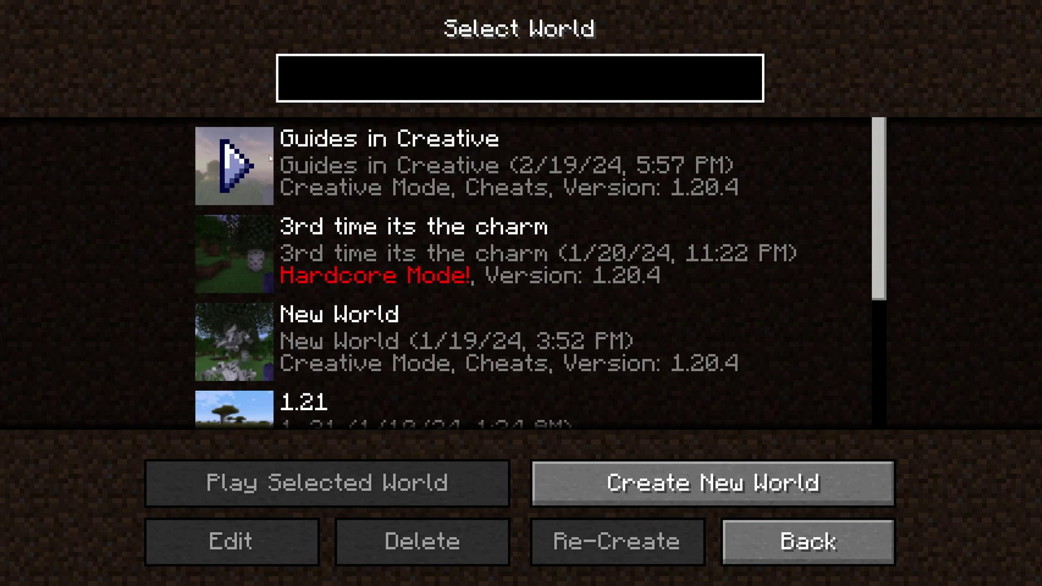
pyautogui.doubleClick(292, 152)
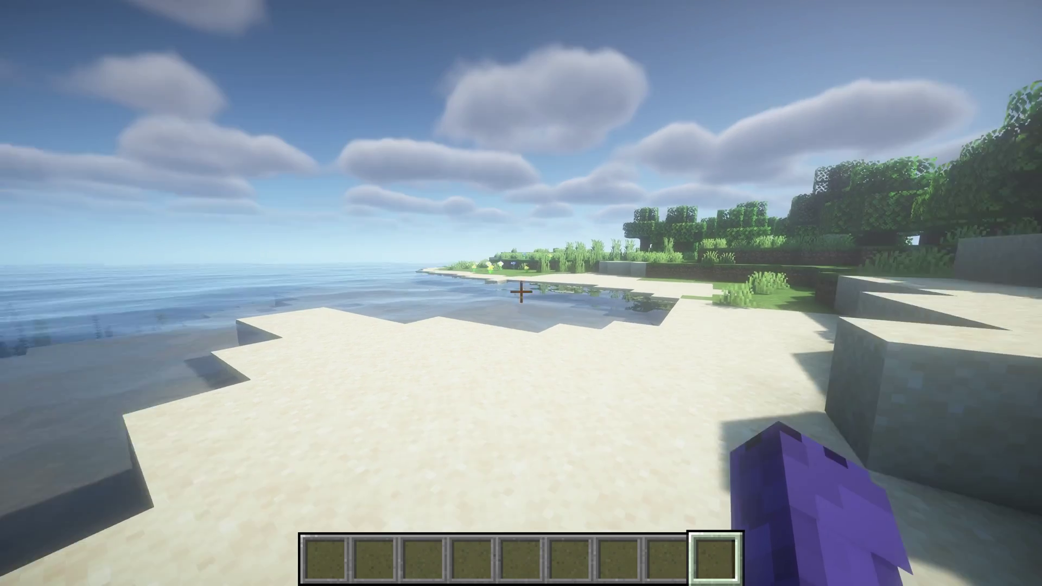
pyautogui.press('w')
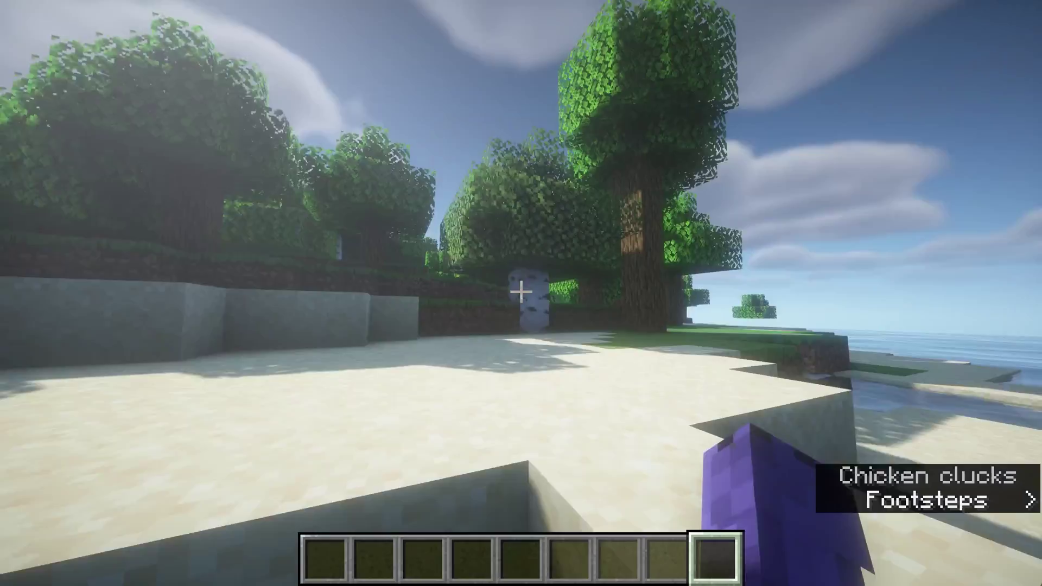
pyautogui.press('w')
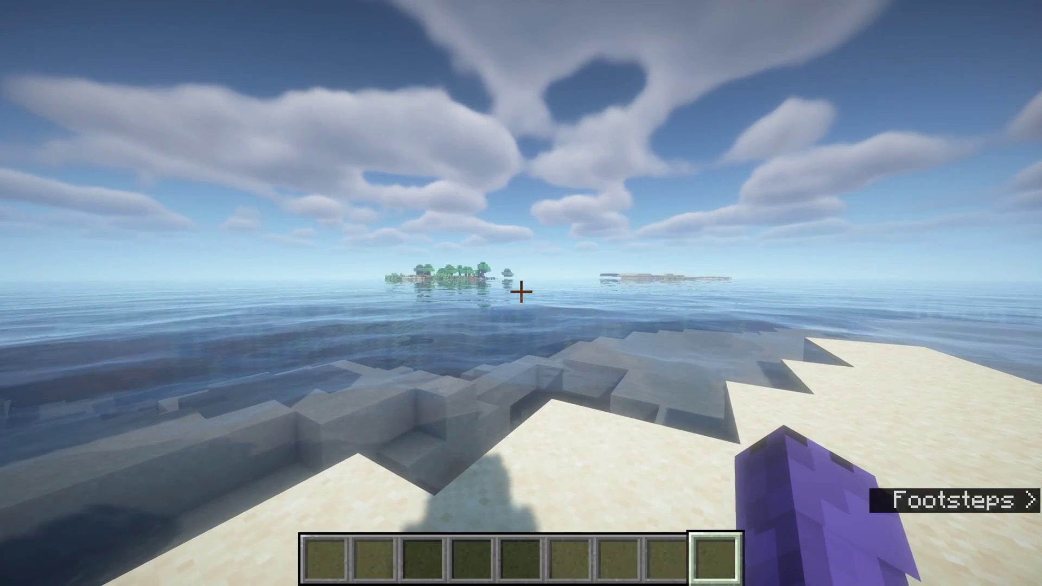